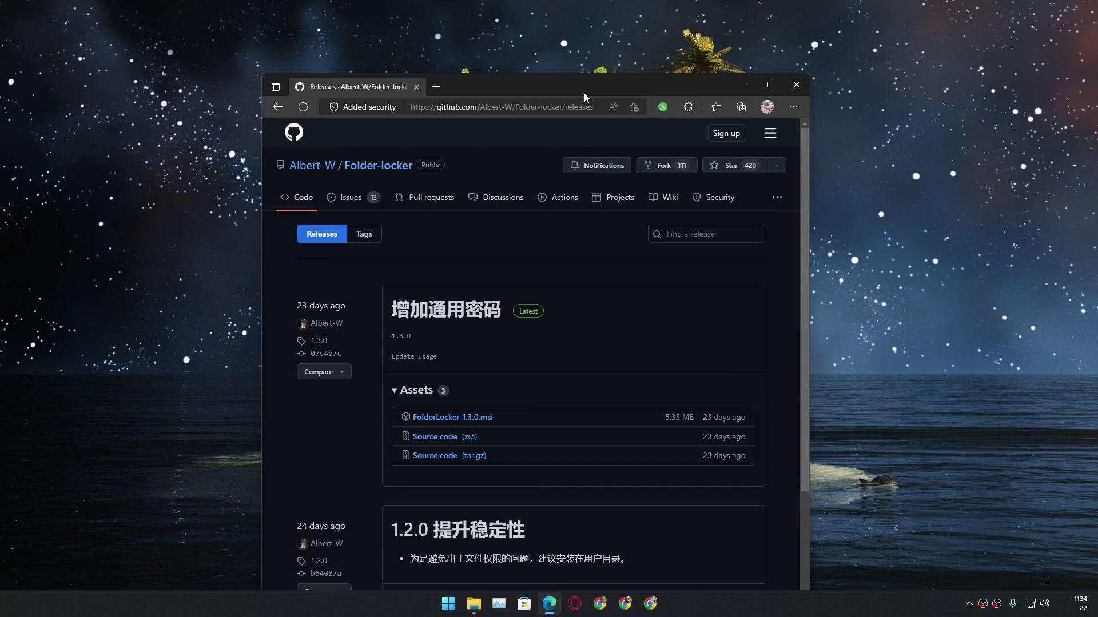
Maximize Edge and open the Folder-locker repository's Releases page on GitHub
{"action": "double_click", "coordinate": [584, 92]}
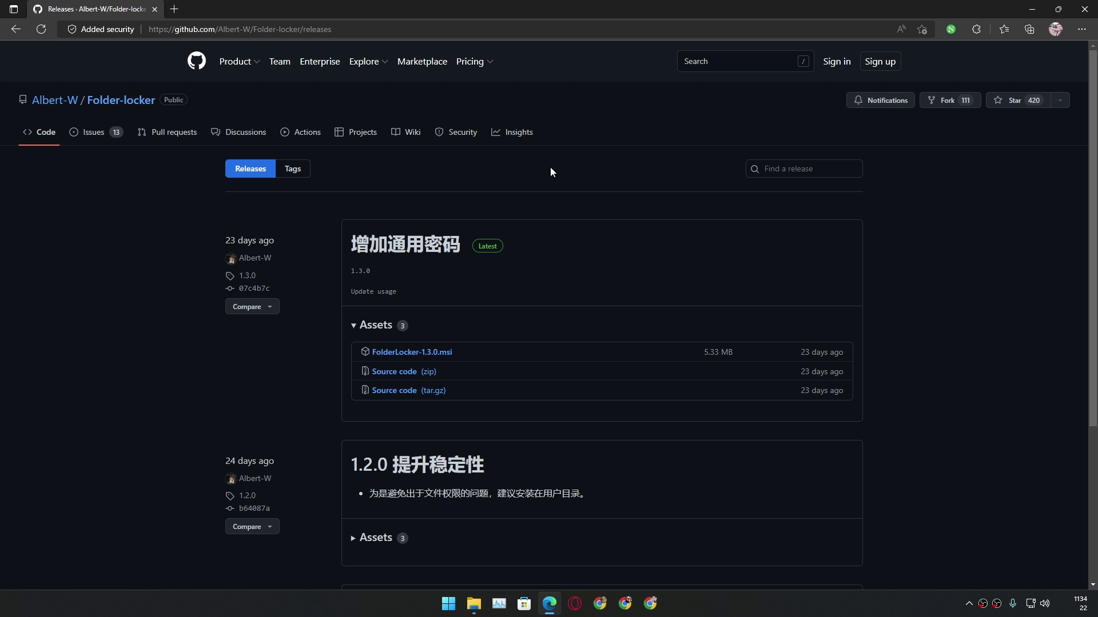
{"action": "left_click", "coordinate": [114, 101]}
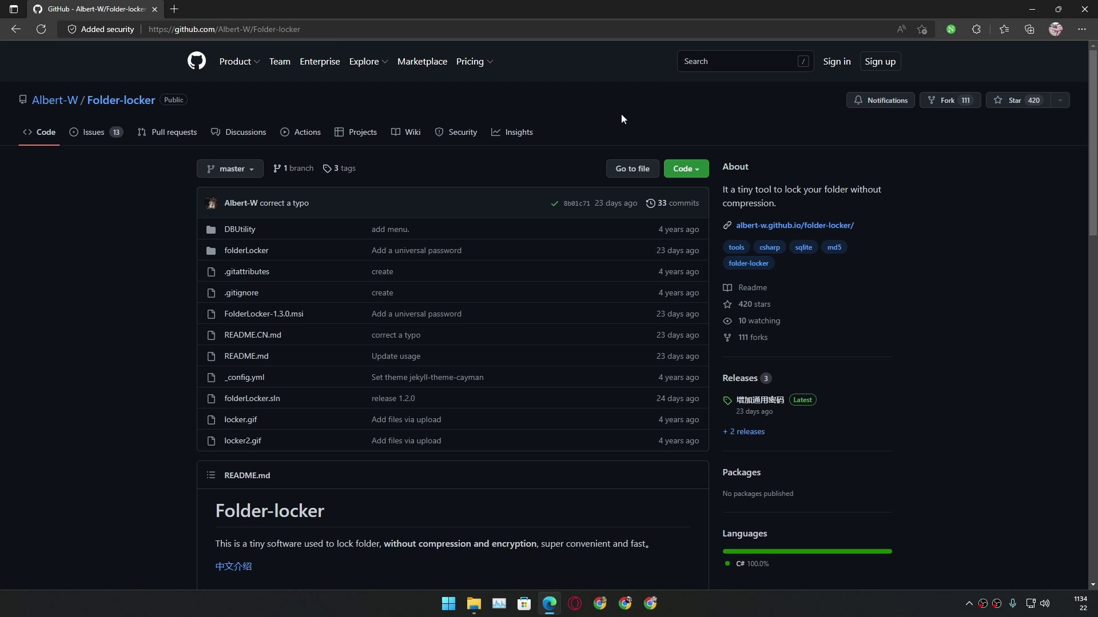
{"action": "scroll", "coordinate": [530, 207], "scroll_direction": "down", "scroll_amount": 3}
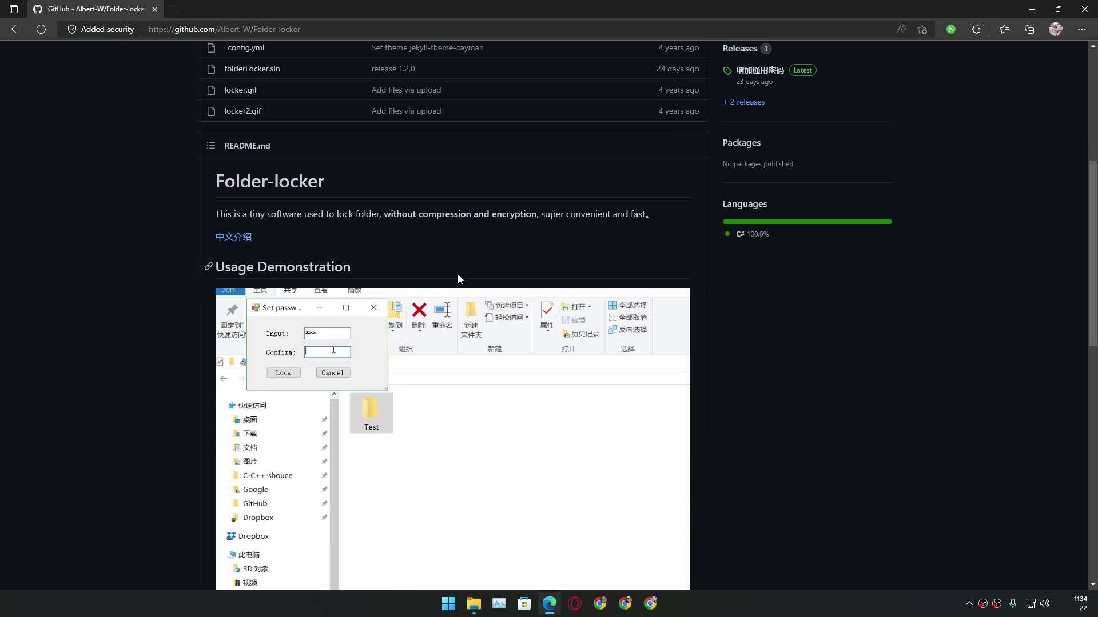
{"action": "scroll", "coordinate": [624, 224], "scroll_direction": "up", "scroll_amount": 2}
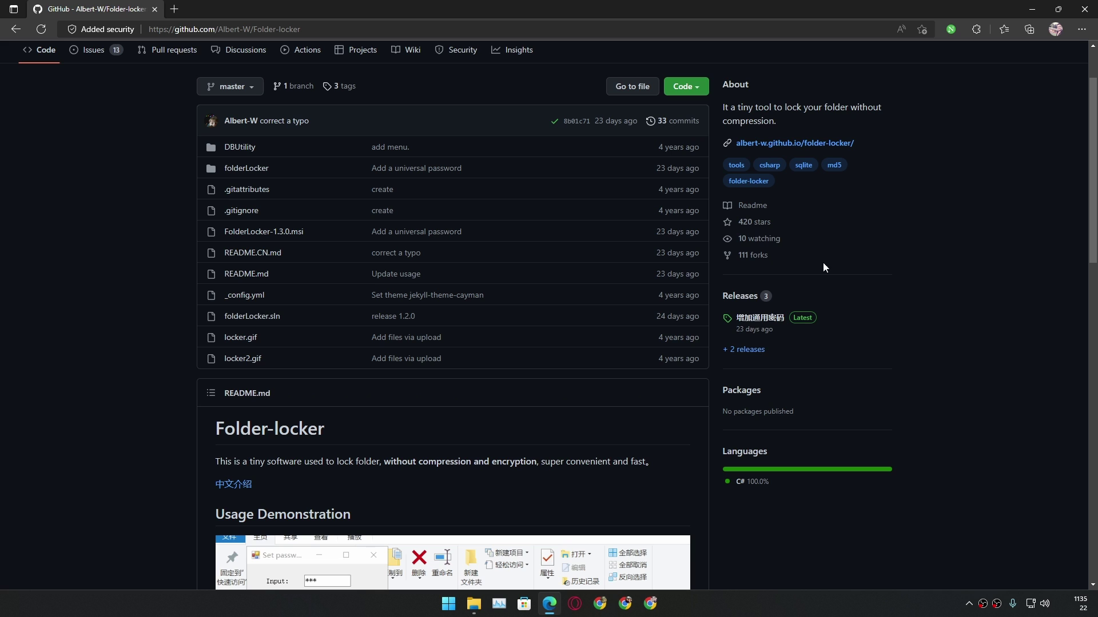
{"action": "left_click", "coordinate": [744, 296]}
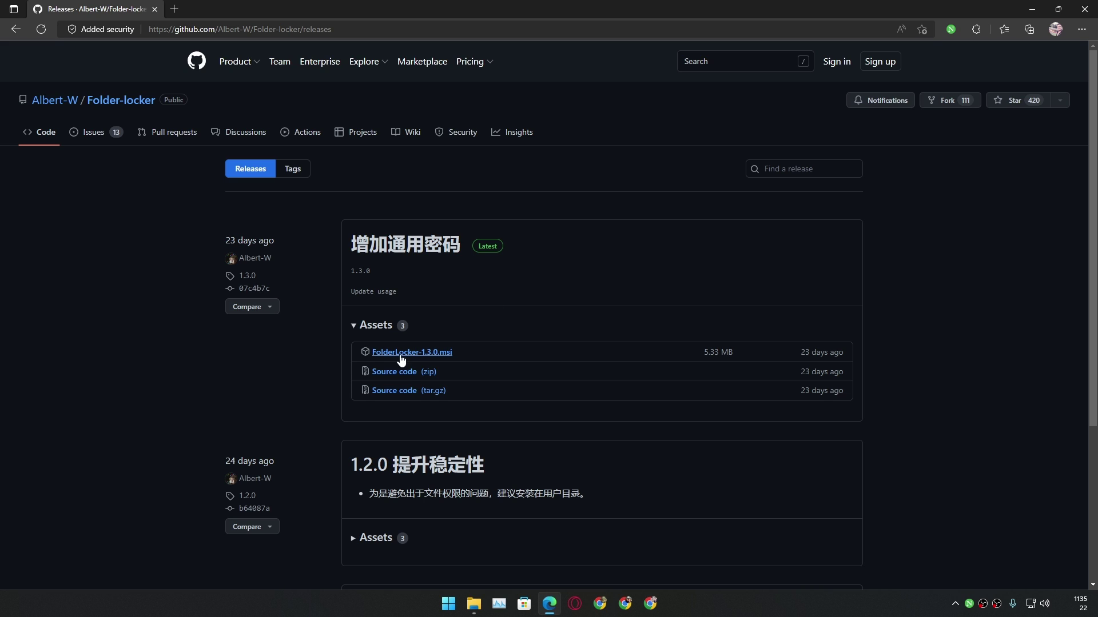
Download FolderLocker-1.3.0.msi and launch the installer from the desktop
{"action": "left_click", "coordinate": [388, 352]}
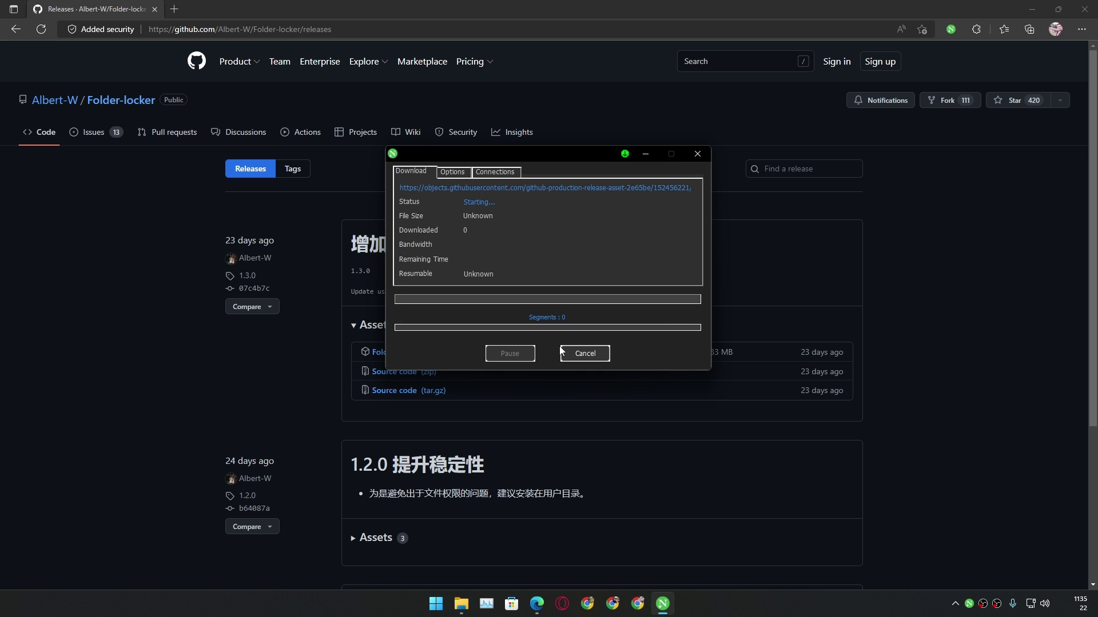
{"action": "left_click", "coordinate": [1007, 43]}
{"action": "left_click", "coordinate": [1032, 8]}
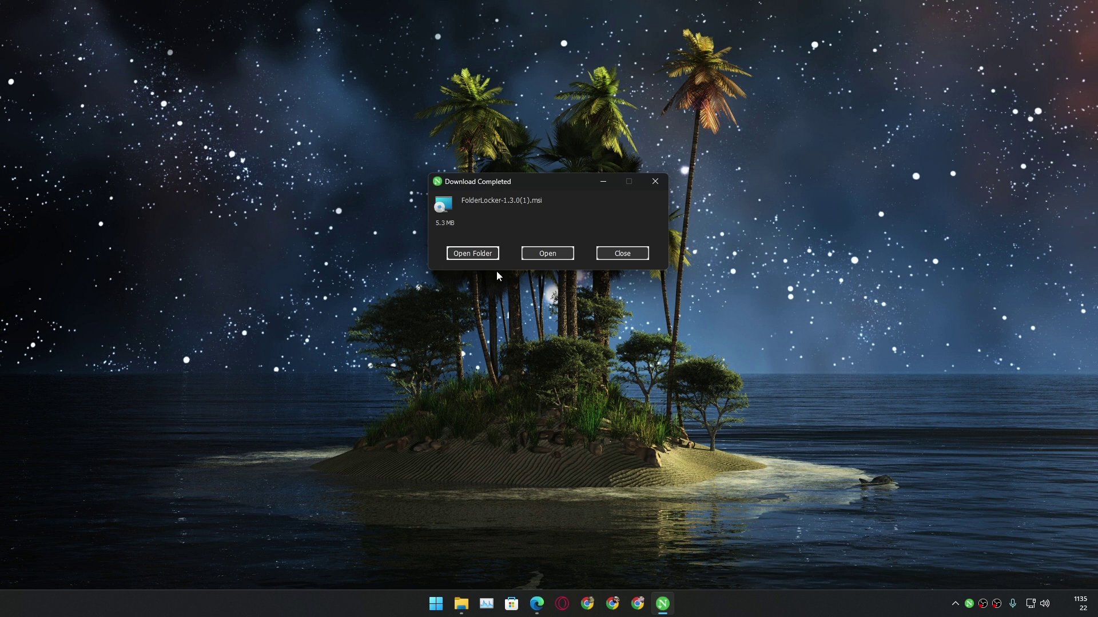
{"action": "left_click", "coordinate": [532, 255]}
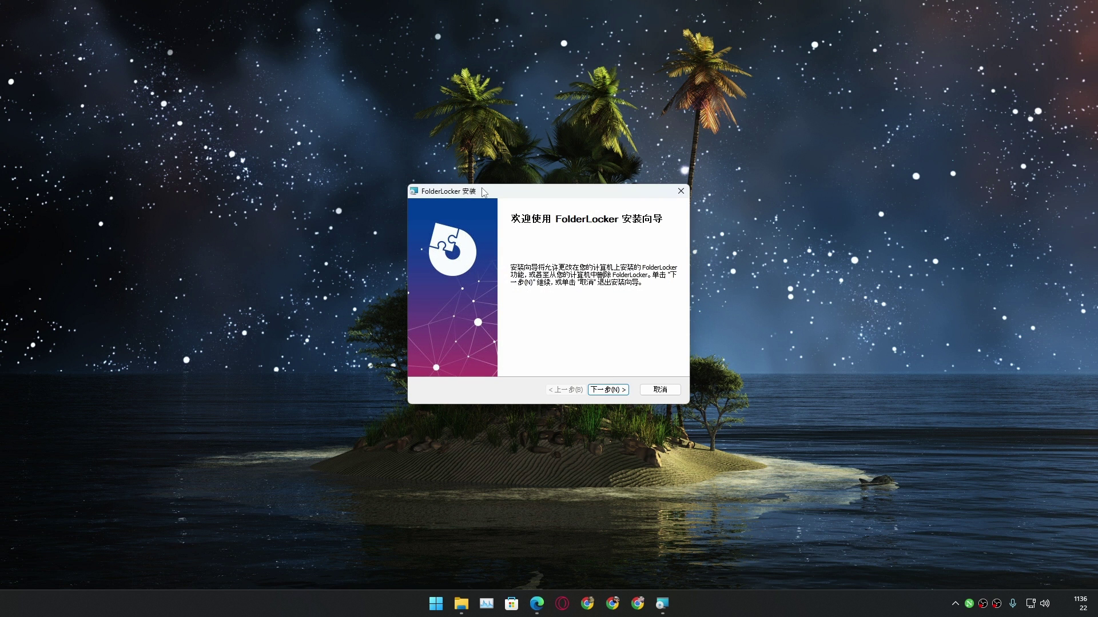
Step through the FolderLocker setup wizard pages, install it, and finish
{"action": "mouse_move", "coordinate": [484, 193]}
{"action": "left_mouse_down"}
{"action": "mouse_move", "coordinate": [507, 179]}
{"action": "mouse_move", "coordinate": [484, 175]}
{"action": "left_mouse_up"}
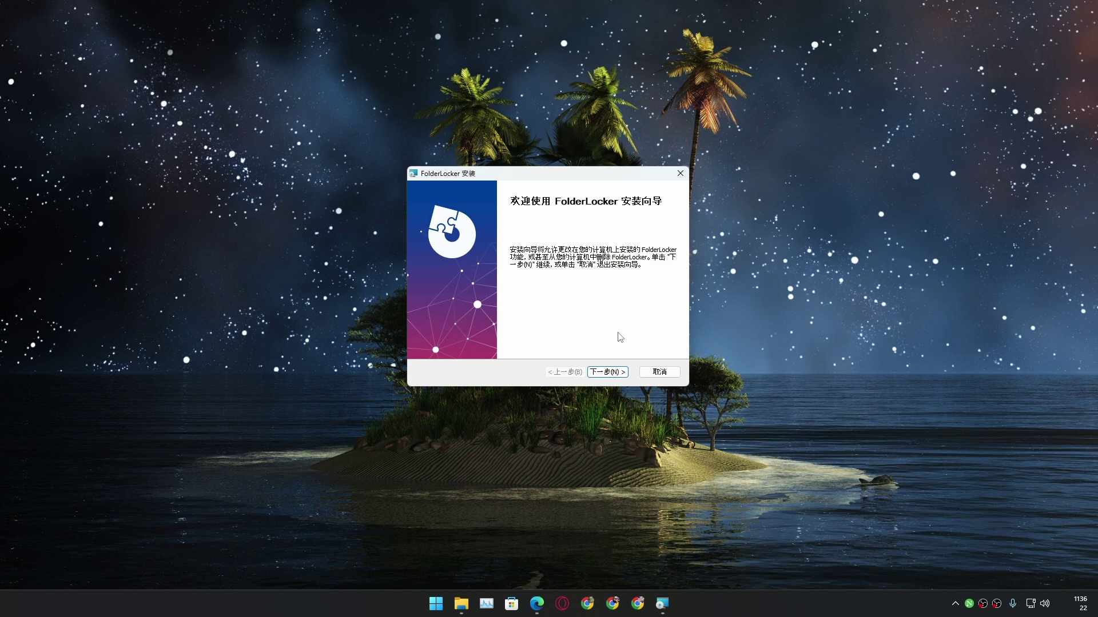
{"action": "left_click_drag", "start_coordinate": [548, 177], "coordinate": [553, 196]}
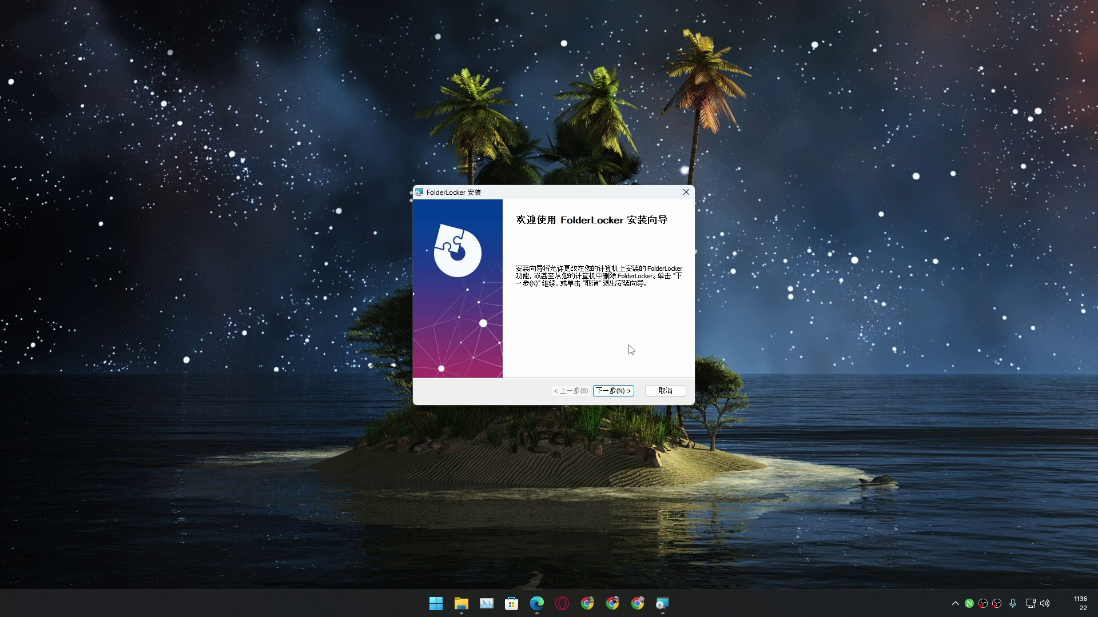
{"action": "left_click", "coordinate": [620, 393]}
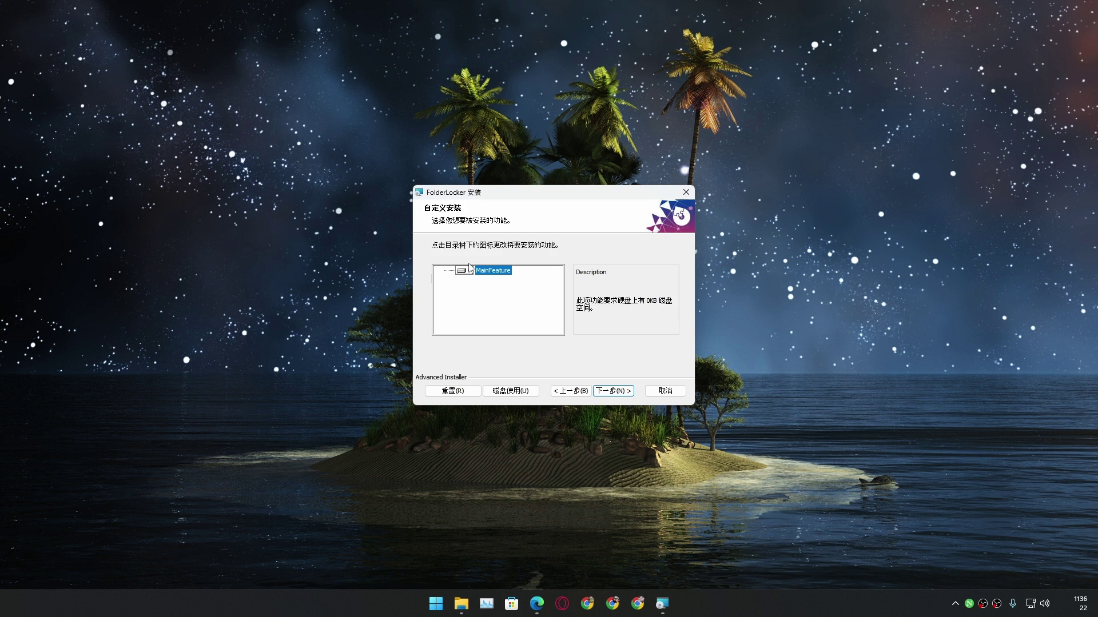
{"action": "left_click", "coordinate": [465, 263]}
{"action": "left_click", "coordinate": [611, 393]}
{"action": "left_click", "coordinate": [613, 391]}
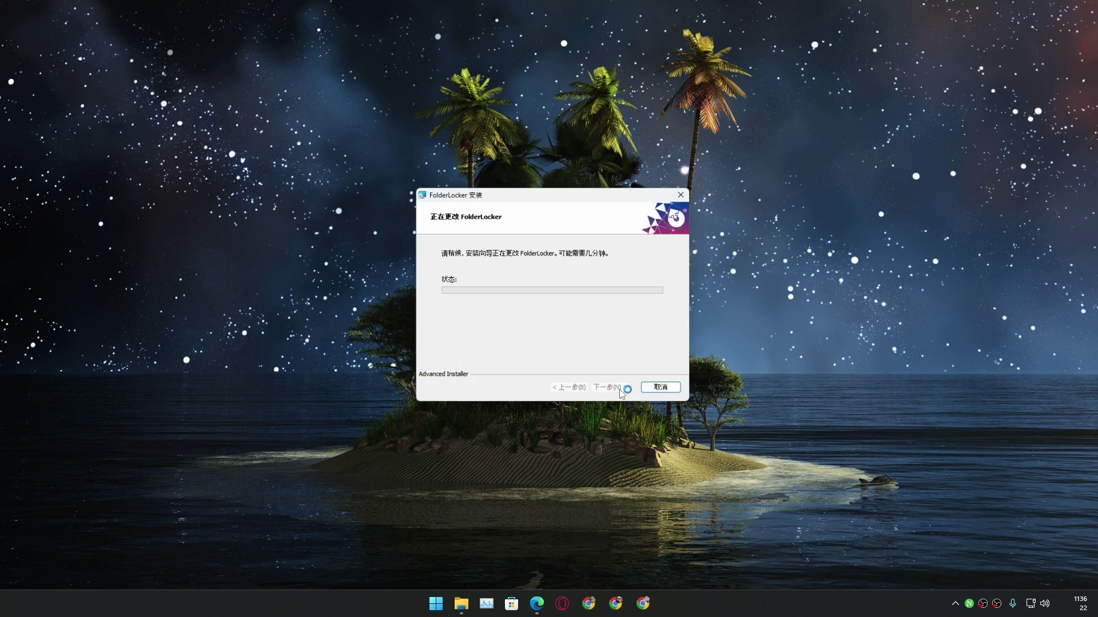
{"action": "left_click", "coordinate": [610, 391]}
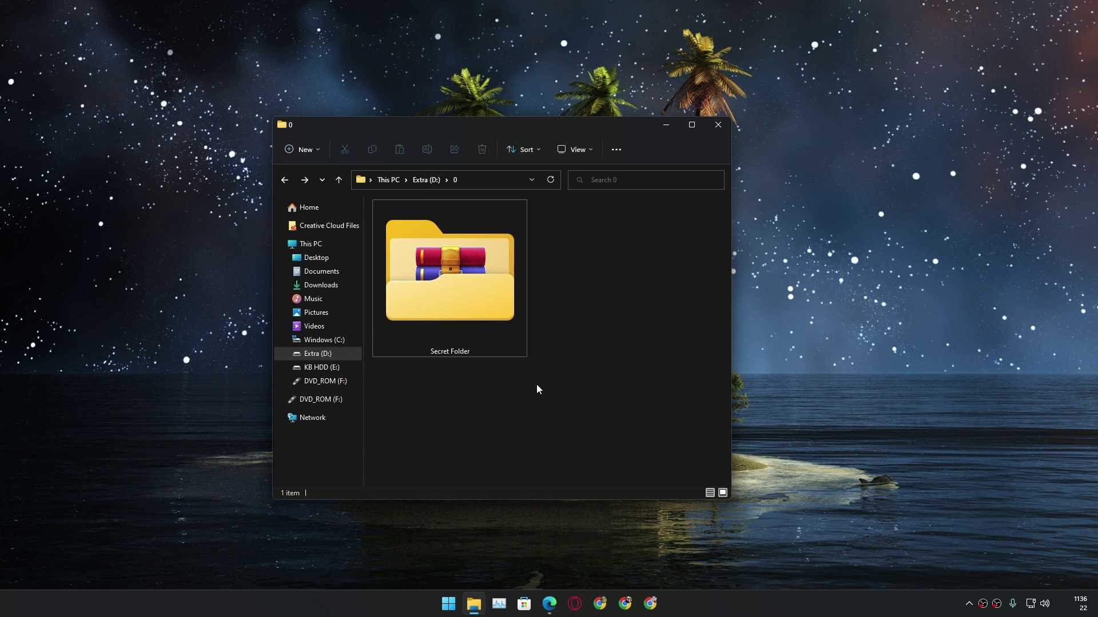
Open Secret Folder to check its contents, then return to folder 0
{"action": "left_click_drag", "start_coordinate": [566, 126], "coordinate": [598, 102]}
{"action": "left_click", "coordinate": [483, 257]}
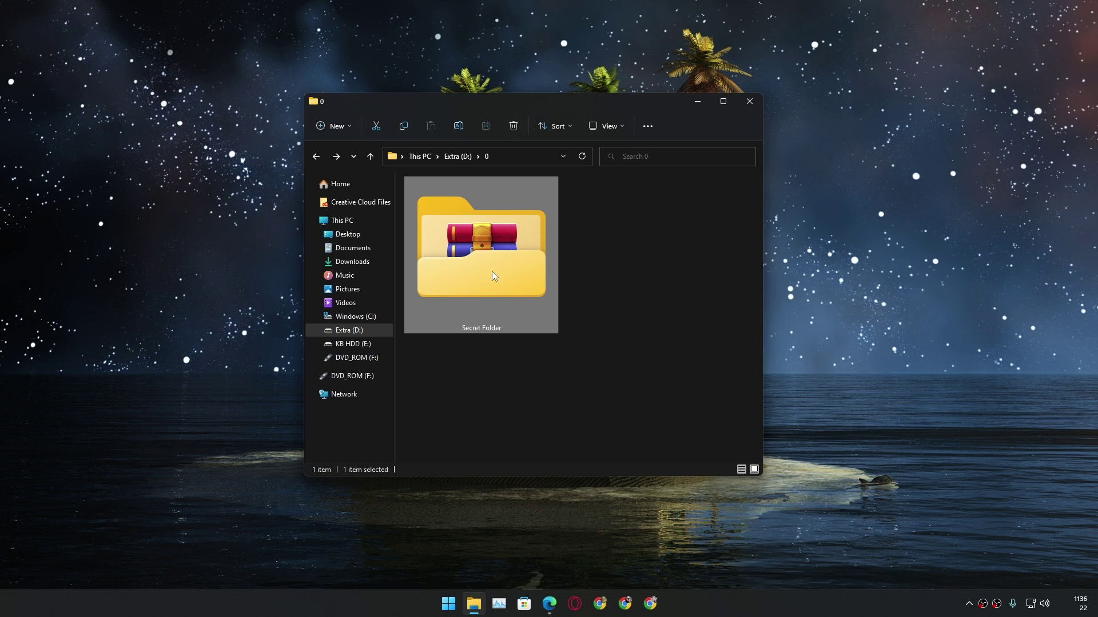
{"action": "double_click", "coordinate": [483, 273]}
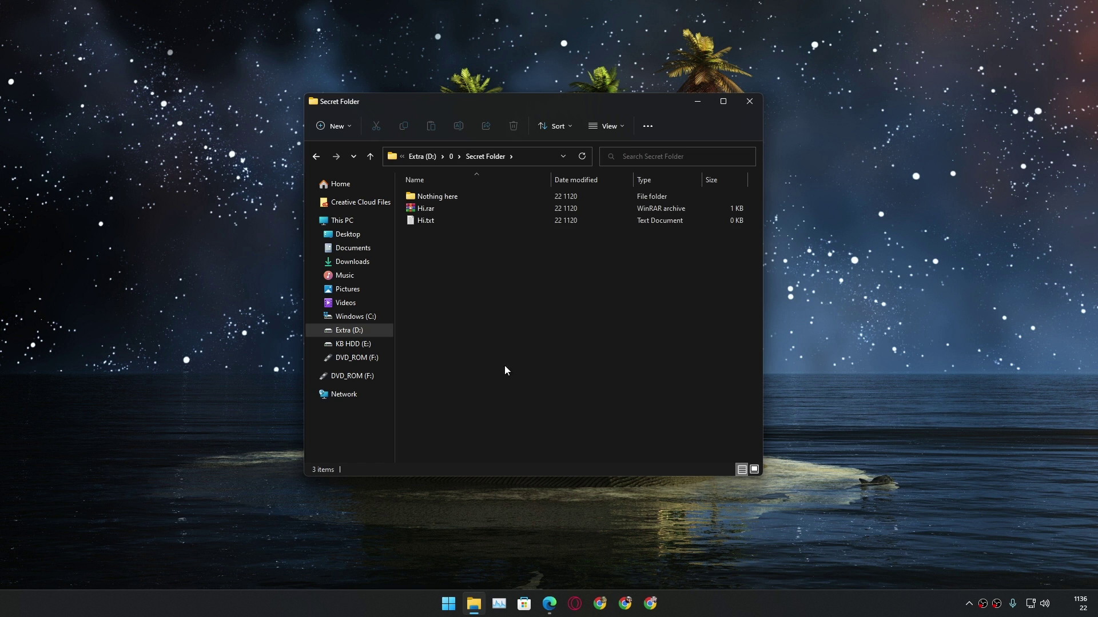
{"action": "key", "text": "ctrl+a"}
{"action": "left_click", "coordinate": [317, 156]}
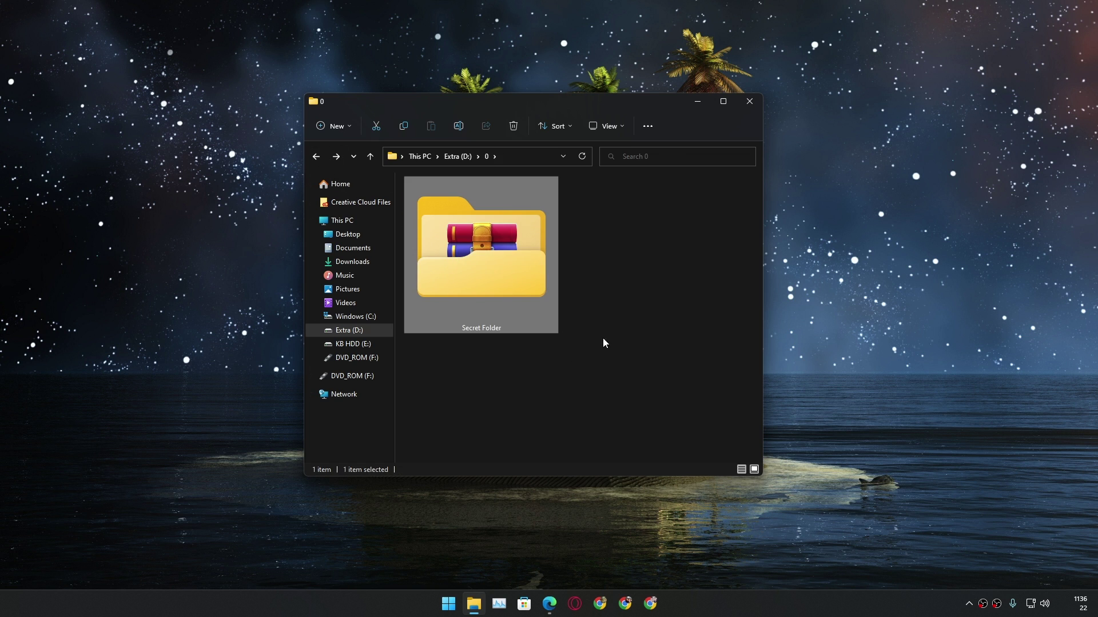
{"action": "left_click", "coordinate": [642, 319]}
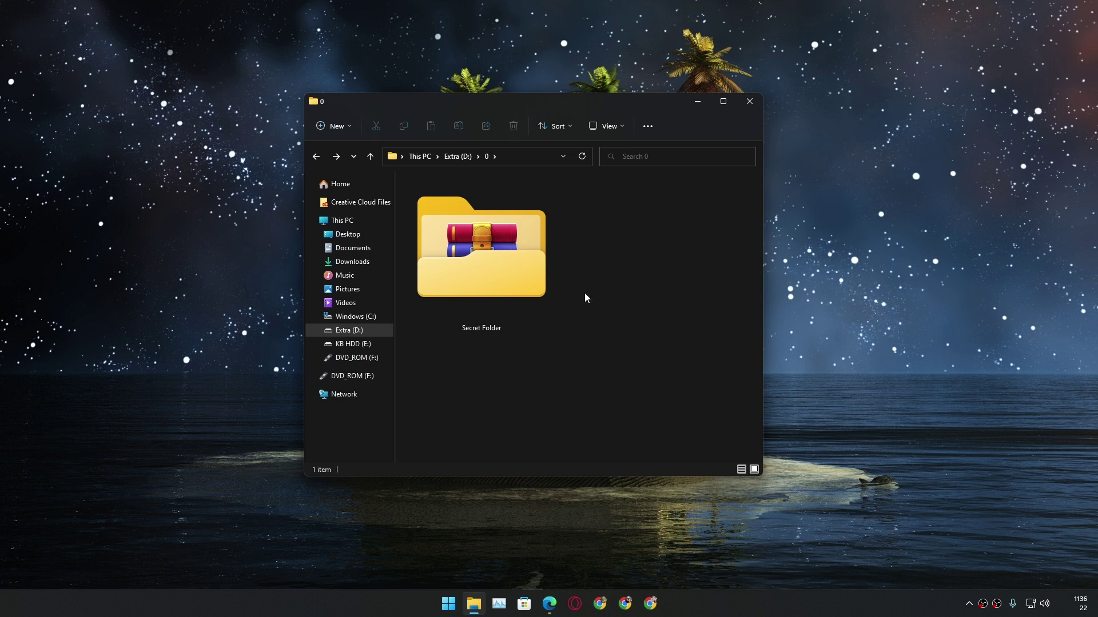
Open Secret Folder's extended context menu showing the Folder Locker entry
{"action": "right_click", "coordinate": [484, 254]}
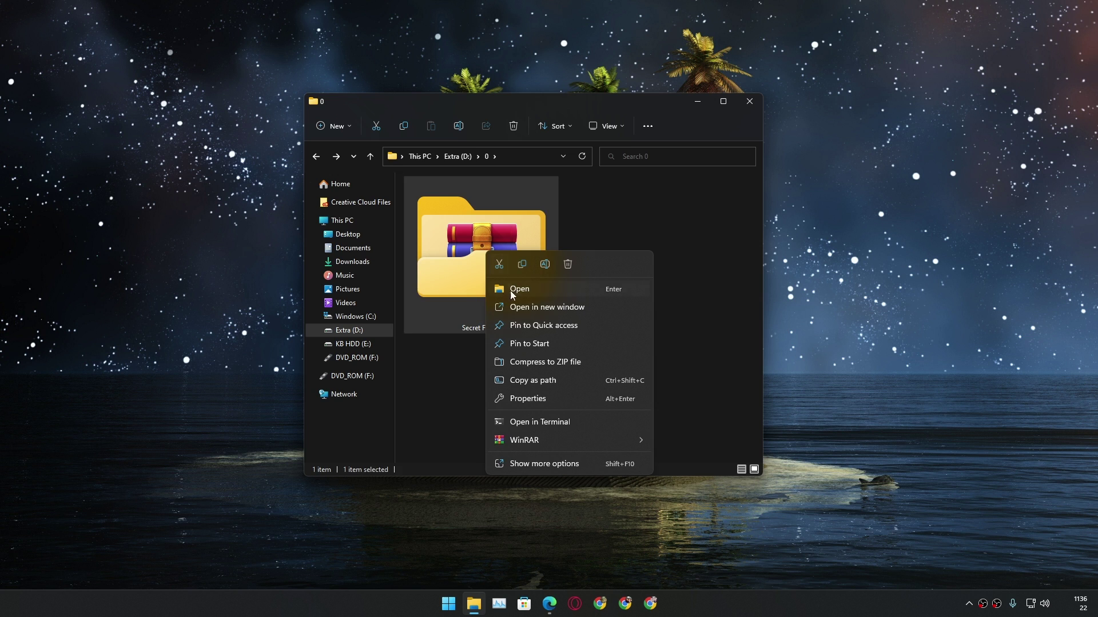
{"action": "right_click", "coordinate": [454, 241]}
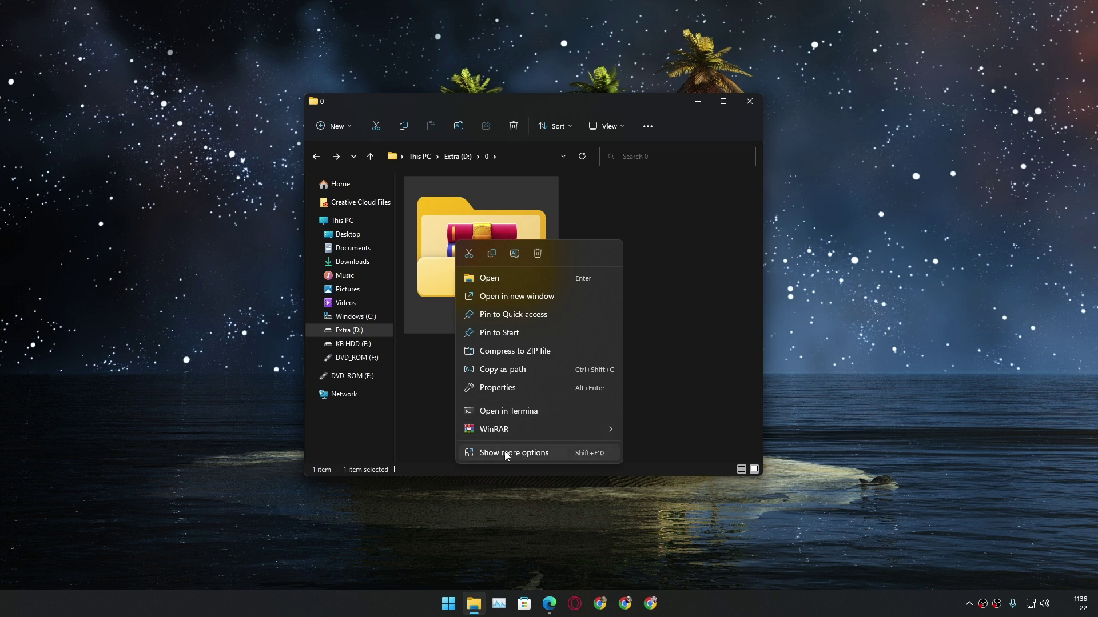
{"action": "left_click", "coordinate": [506, 452]}
{"action": "right_click", "coordinate": [464, 309]}
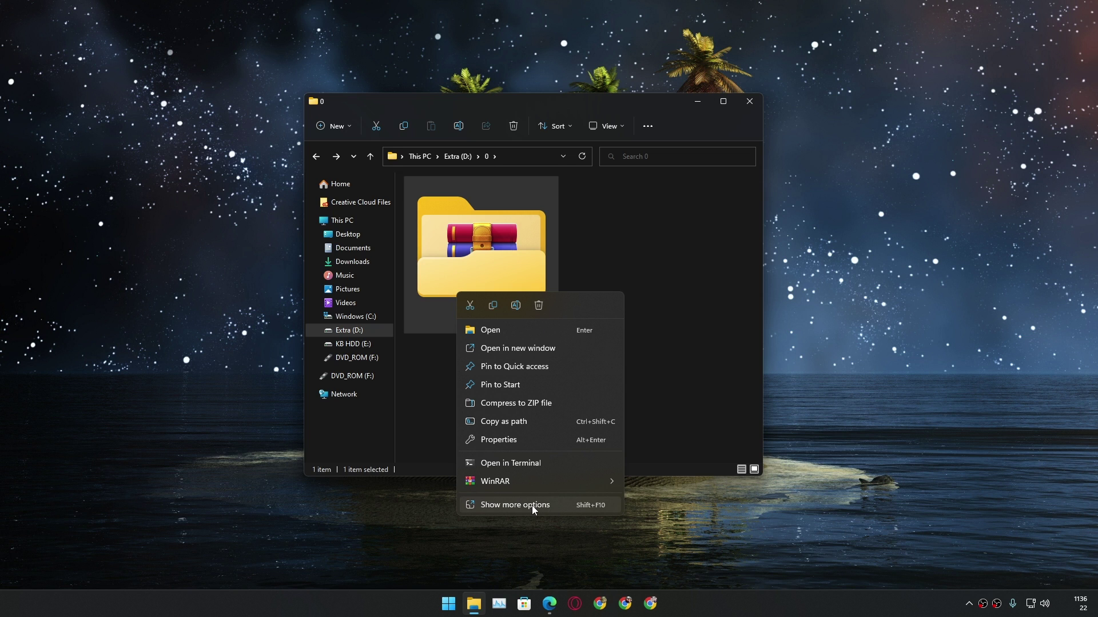
{"action": "left_click", "coordinate": [532, 506]}
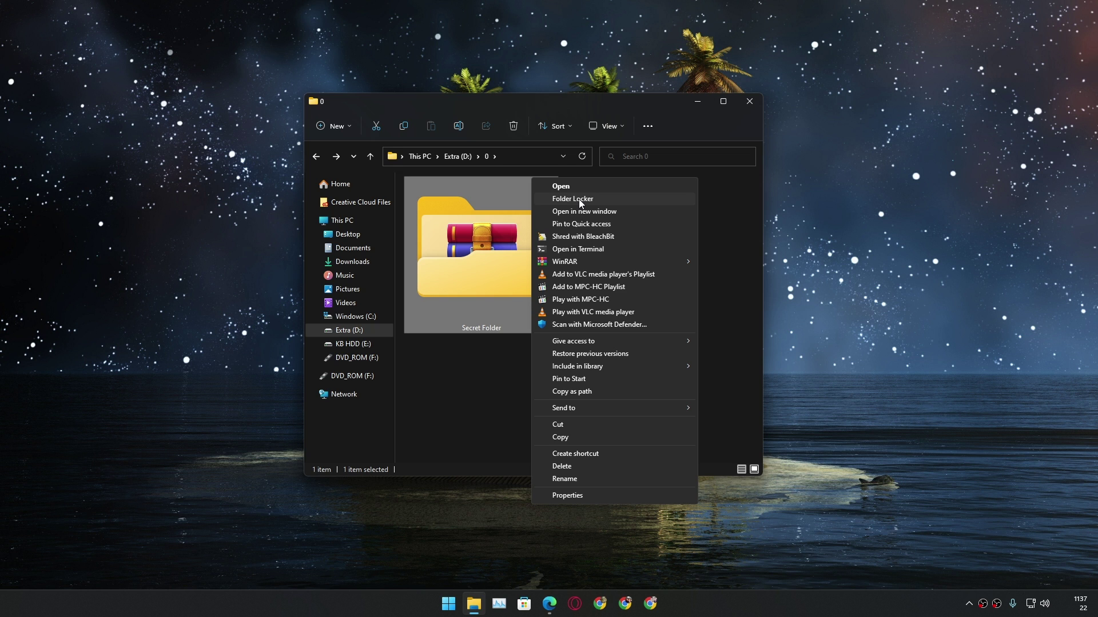
Lock Secret Folder in Folder Locker with an entered and confirmed password
{"action": "left_click", "coordinate": [578, 199]}
{"action": "left_click_drag", "start_coordinate": [137, 52], "coordinate": [614, 218]}
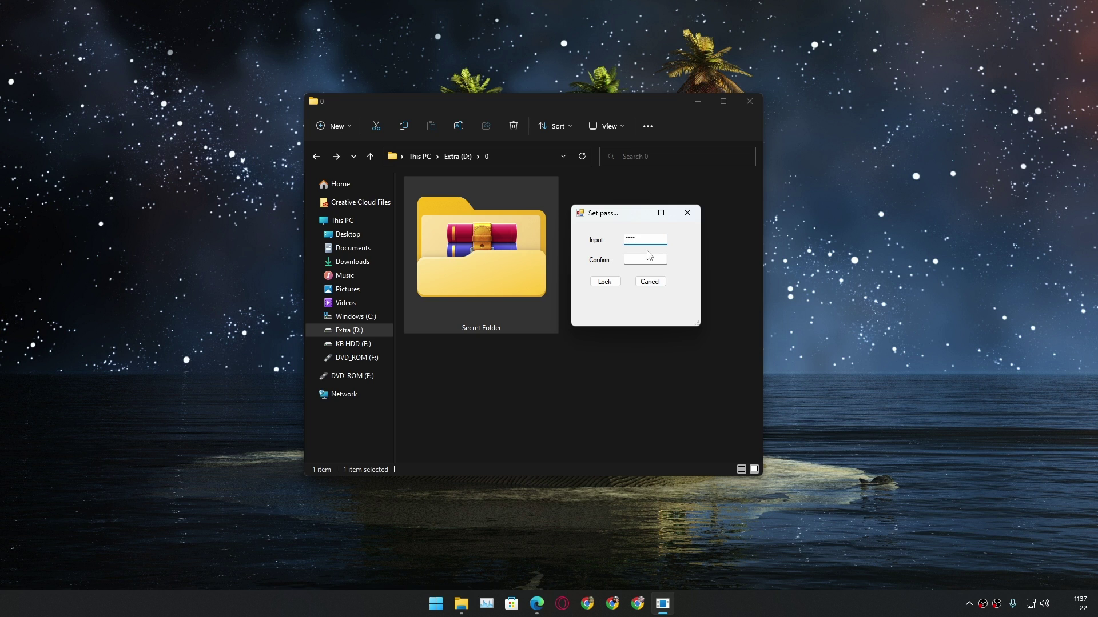
{"action": "left_click", "coordinate": [645, 257]}
{"action": "left_click", "coordinate": [610, 283]}
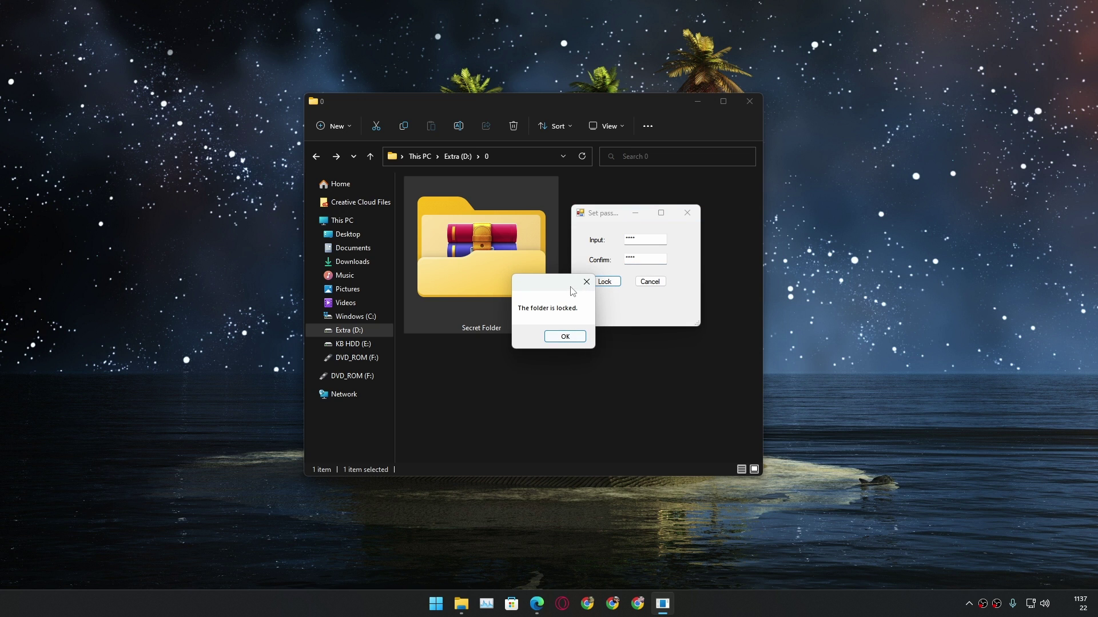
{"action": "left_click_drag", "start_coordinate": [553, 291], "coordinate": [549, 287]}
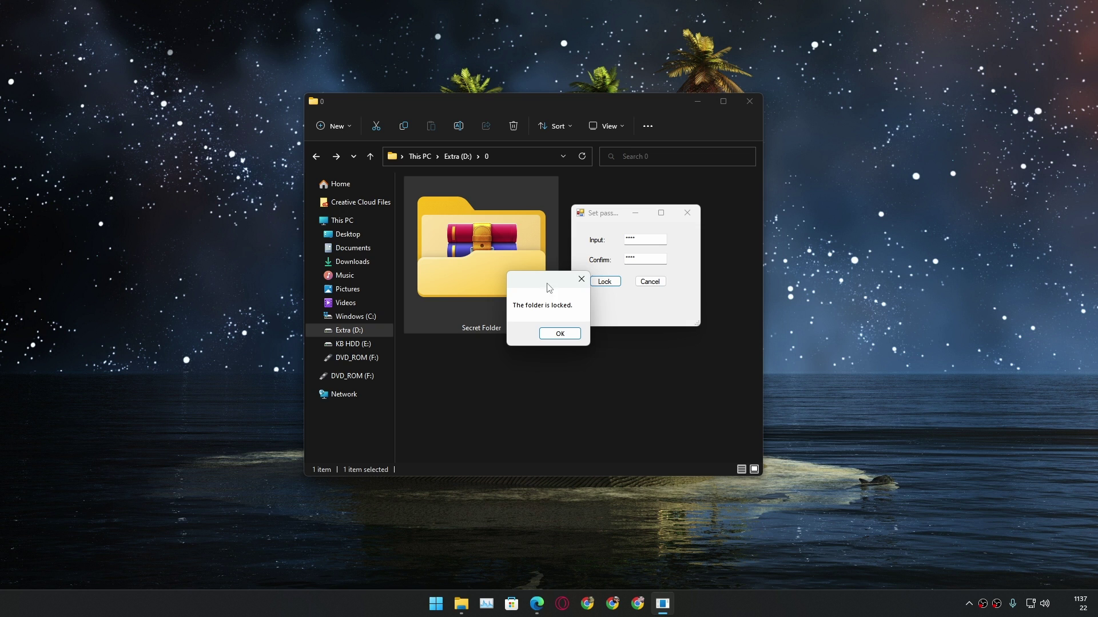
Acknowledge the locked message and bring up the locked folder's full options menu
{"action": "left_click", "coordinate": [560, 334]}
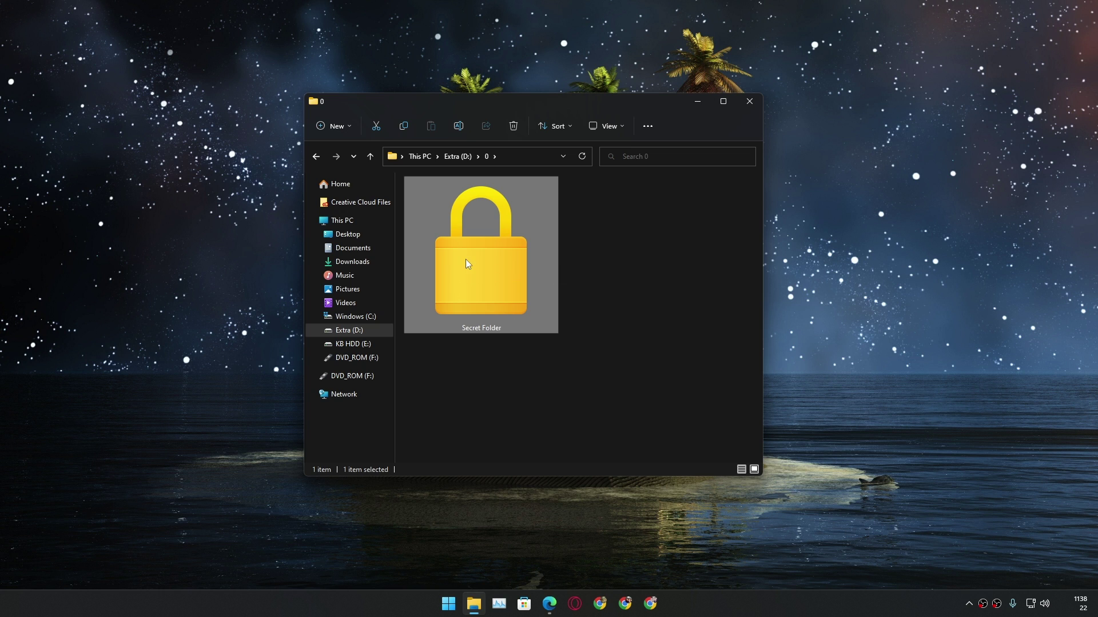
{"action": "right_click", "coordinate": [467, 263]}
{"action": "left_click", "coordinate": [499, 296]}
{"action": "right_click", "coordinate": [478, 270]}
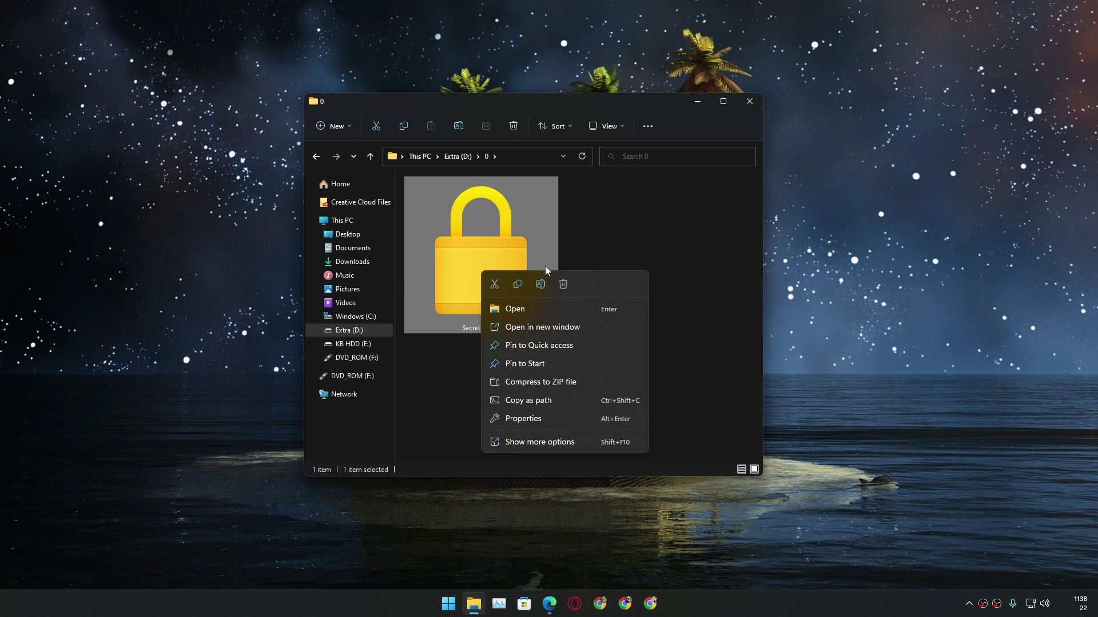
{"action": "left_click", "coordinate": [529, 442]}
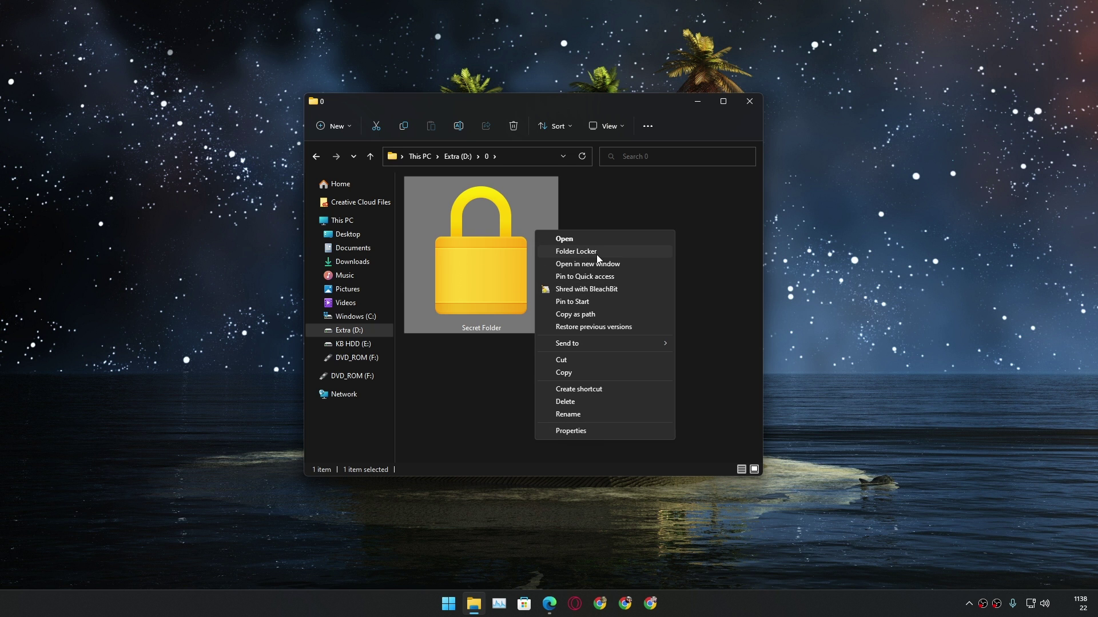
Unlock Secret Folder through Folder Locker with its password and confirm
{"action": "left_click", "coordinate": [597, 255]}
{"action": "left_click_drag", "start_coordinate": [163, 113], "coordinate": [587, 255]}
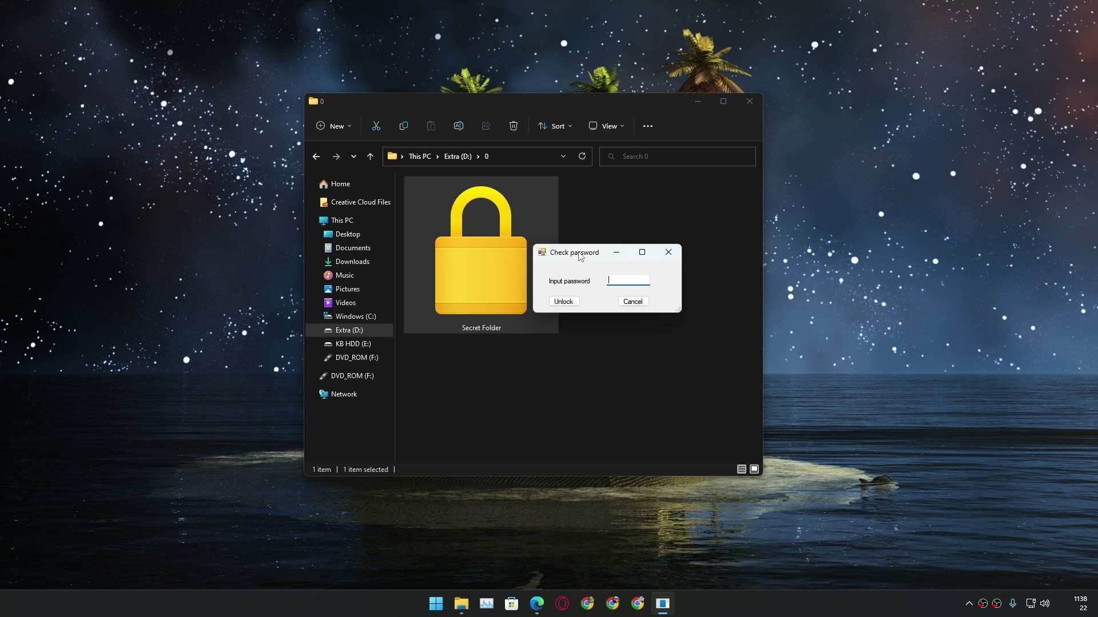
{"action": "left_click_drag", "start_coordinate": [580, 256], "coordinate": [610, 238]}
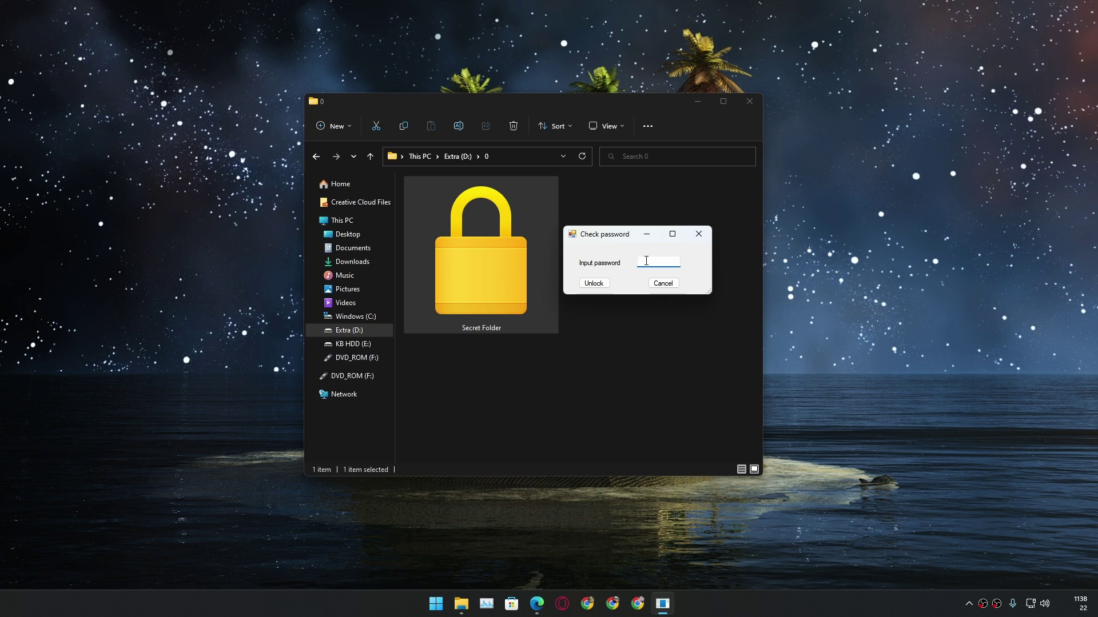
{"action": "left_click", "coordinate": [603, 287]}
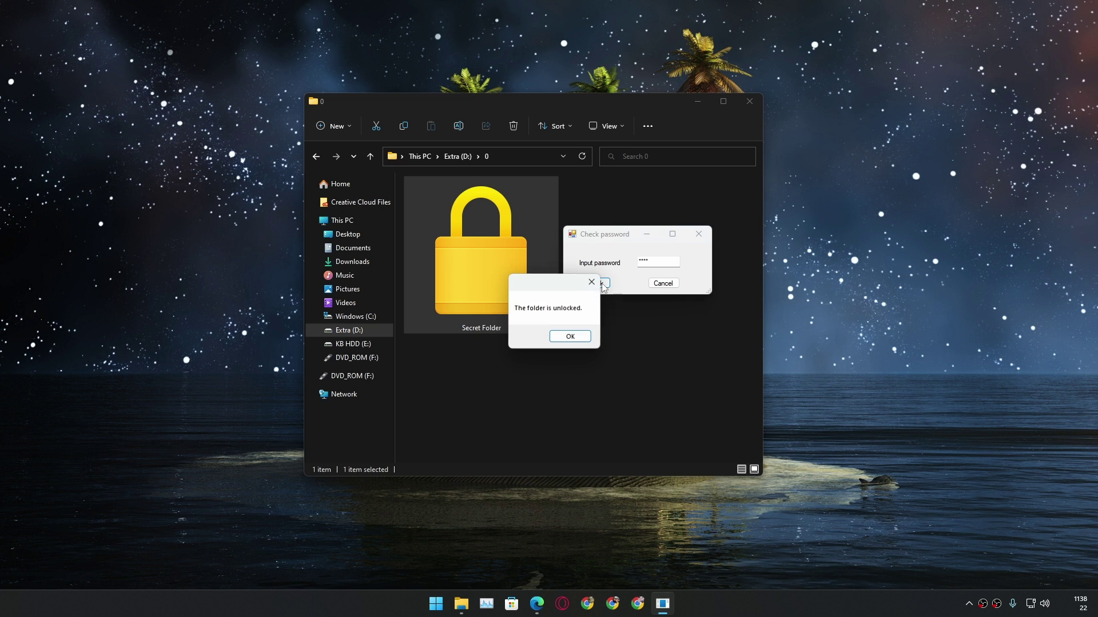
{"action": "left_click", "coordinate": [574, 339]}
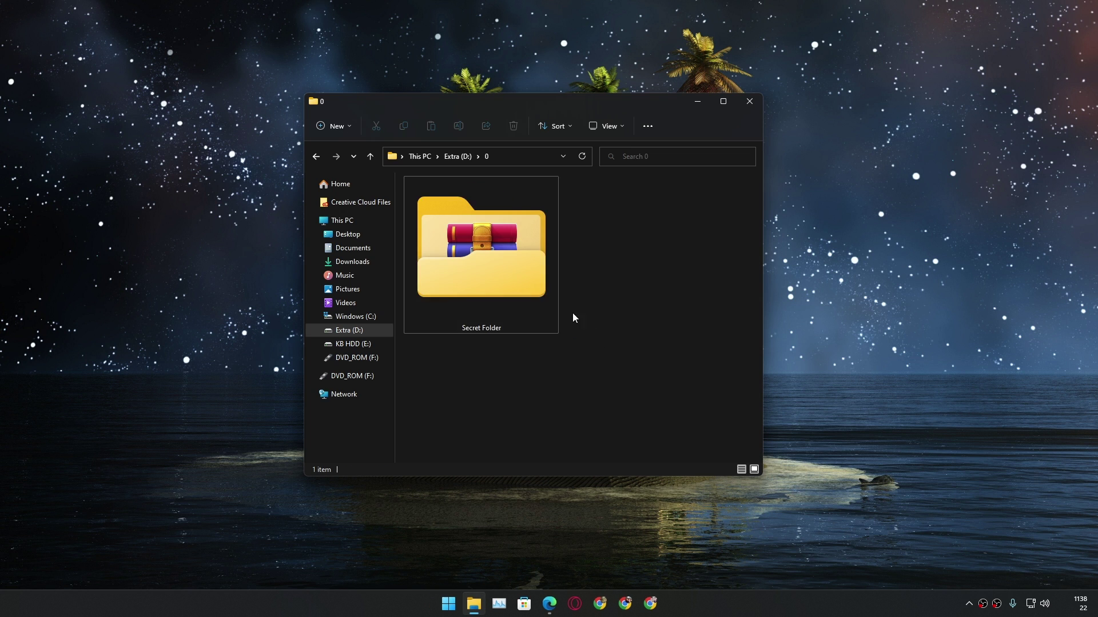
Open Secret Folder to see Nothing here, Hi.rar and Hi.txt, then right-click it
{"action": "double_click", "coordinate": [498, 260]}
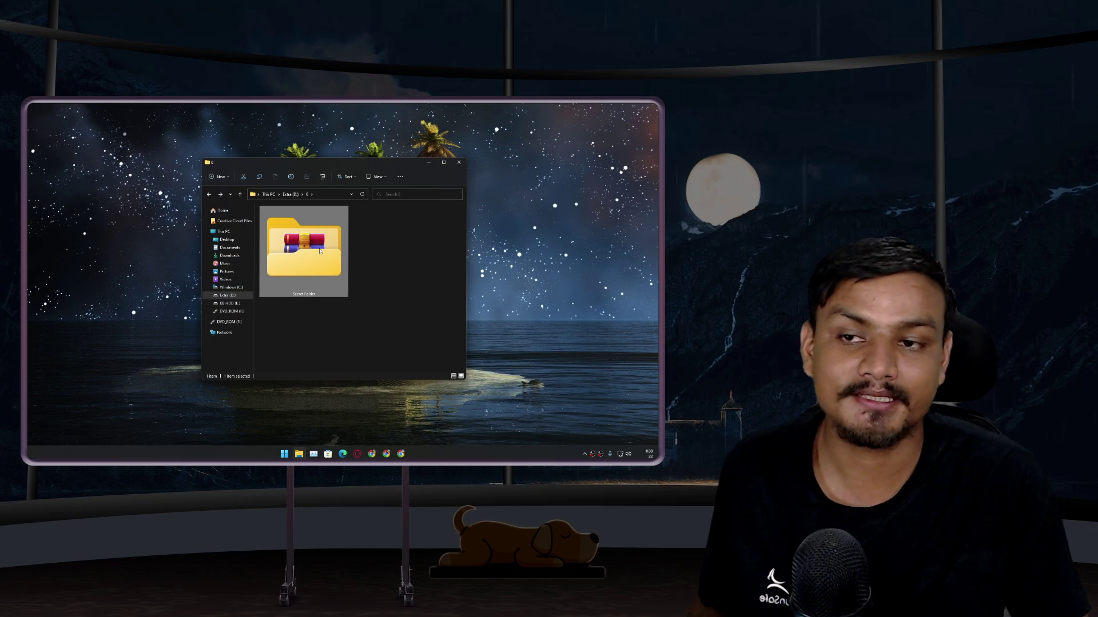
{"action": "mouse_move", "coordinate": [324, 251]}
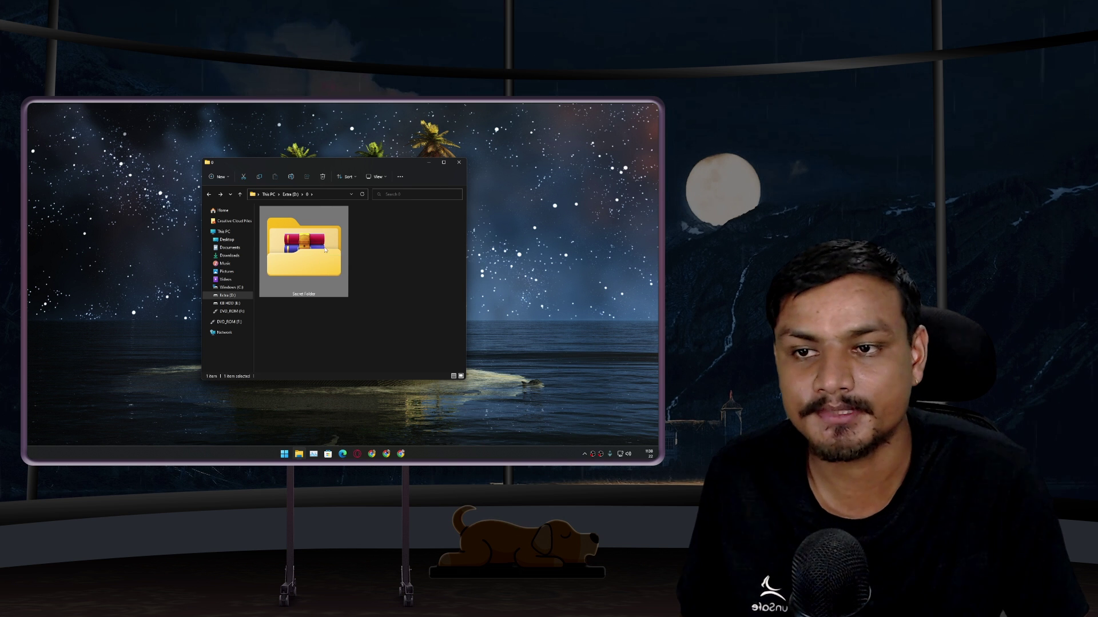
{"action": "right_click", "coordinate": [325, 252]}
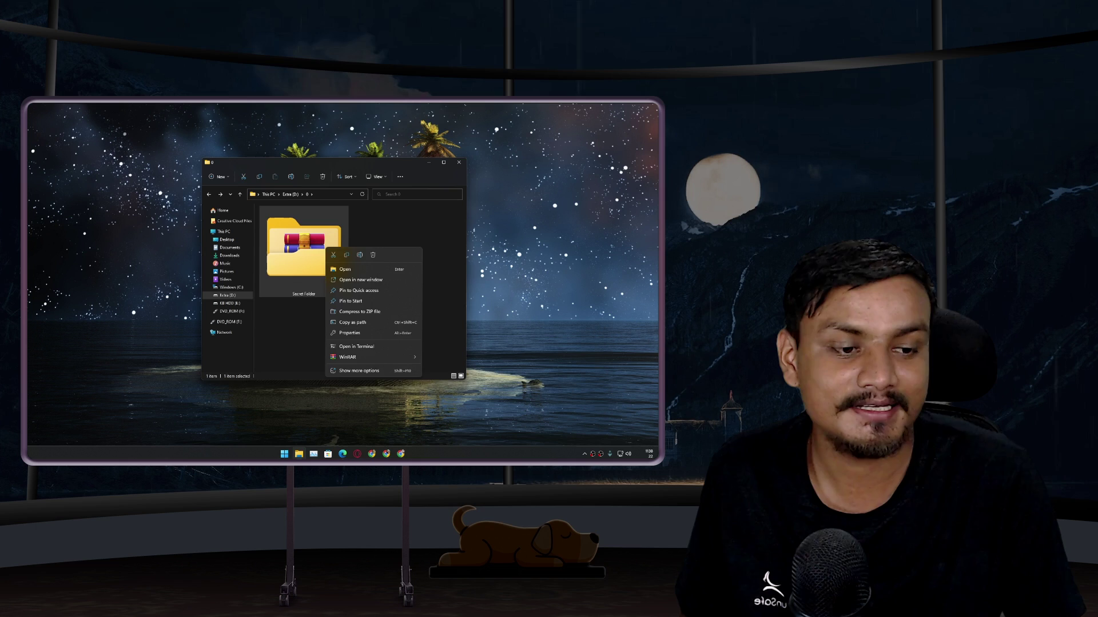
Review the full 33-line FolderLock.bat script in the Gist, then close the browser
{"action": "key", "text": "Escape"}
{"action": "key", "text": "alt+Tab"}
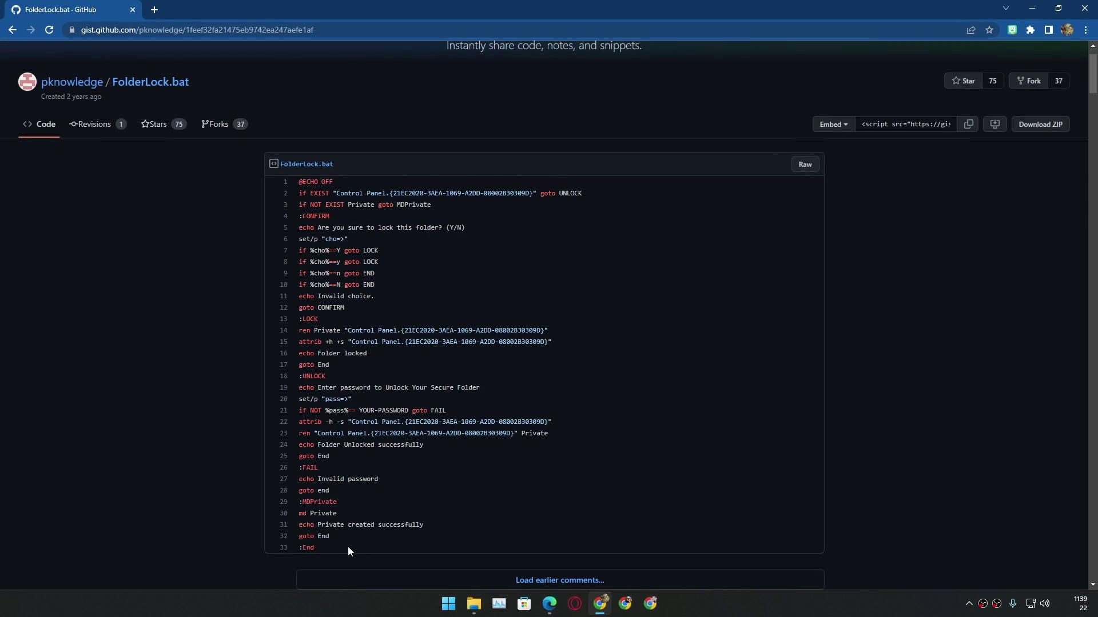
{"action": "left_click_drag", "start_coordinate": [348, 547], "coordinate": [286, 182]}
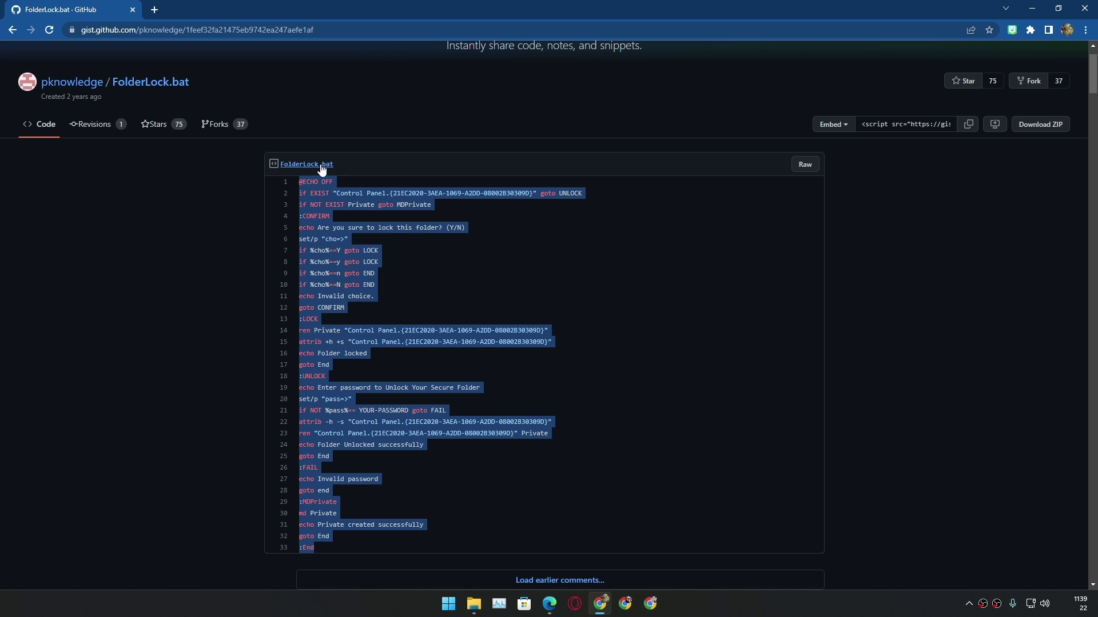
{"action": "scroll", "coordinate": [383, 221], "scroll_direction": "down", "scroll_amount": 2}
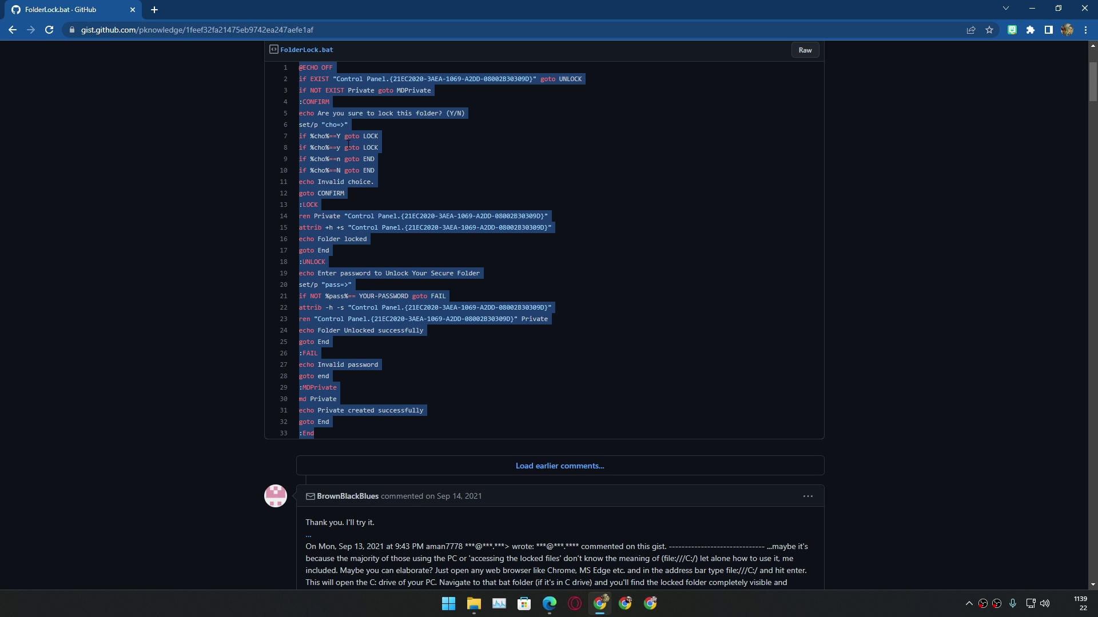
{"action": "left_click_drag", "start_coordinate": [708, 6], "coordinate": [437, 43]}
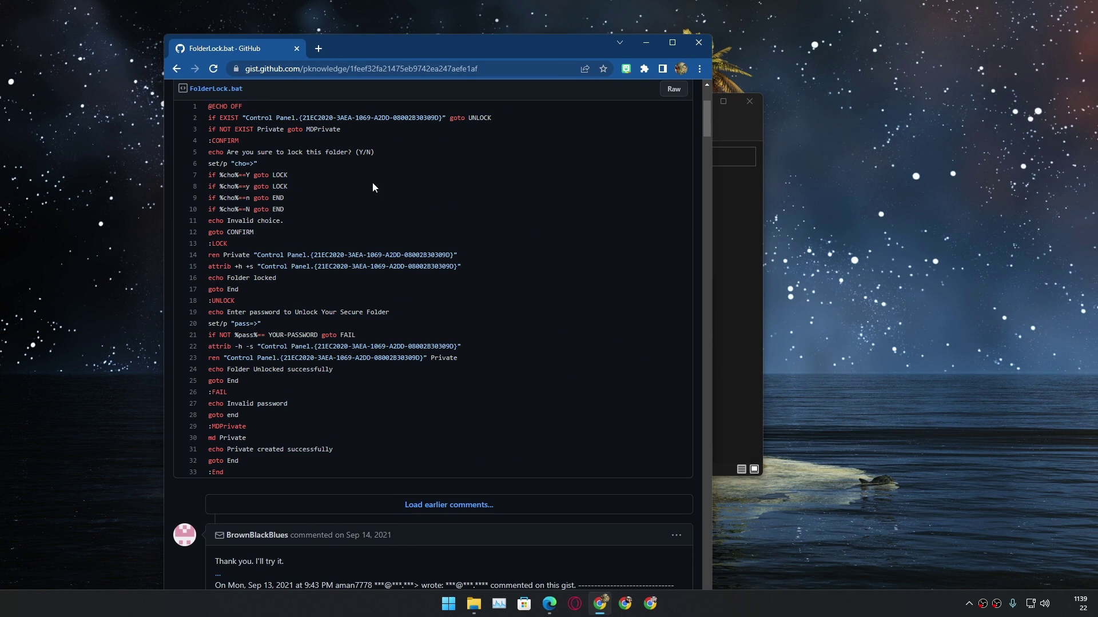
{"action": "left_click", "coordinate": [698, 42]}
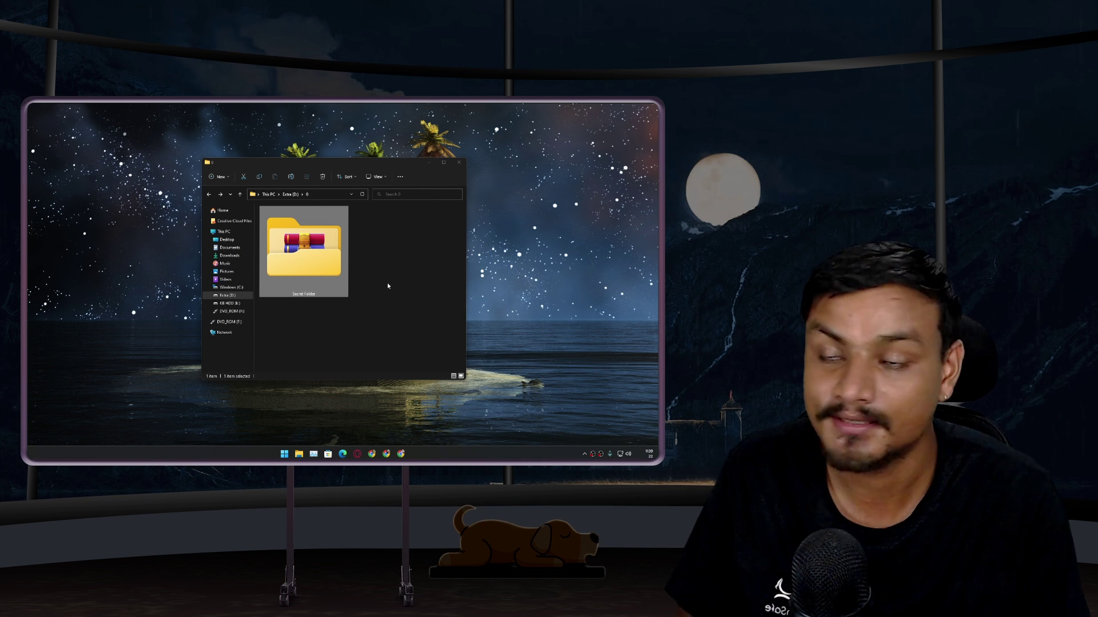
Lock Secret Folder again with a new password and refresh so the padlock shows
{"action": "right_click", "coordinate": [325, 255]}
{"action": "left_click", "coordinate": [343, 346]}
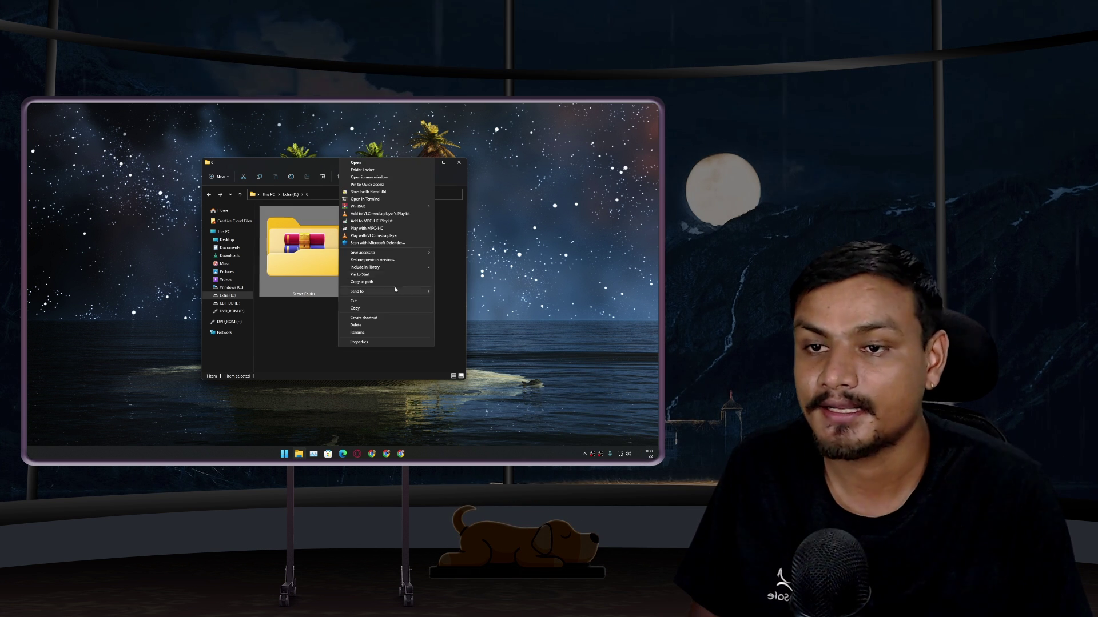
{"action": "left_click", "coordinate": [383, 171]}
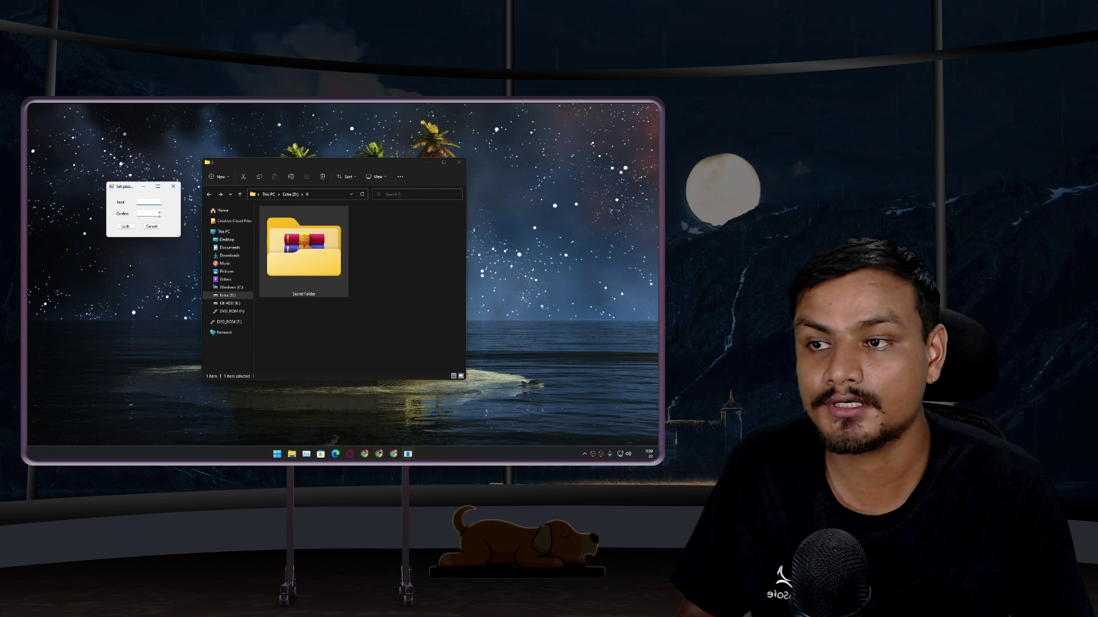
{"action": "left_click_drag", "start_coordinate": [135, 187], "coordinate": [394, 226]}
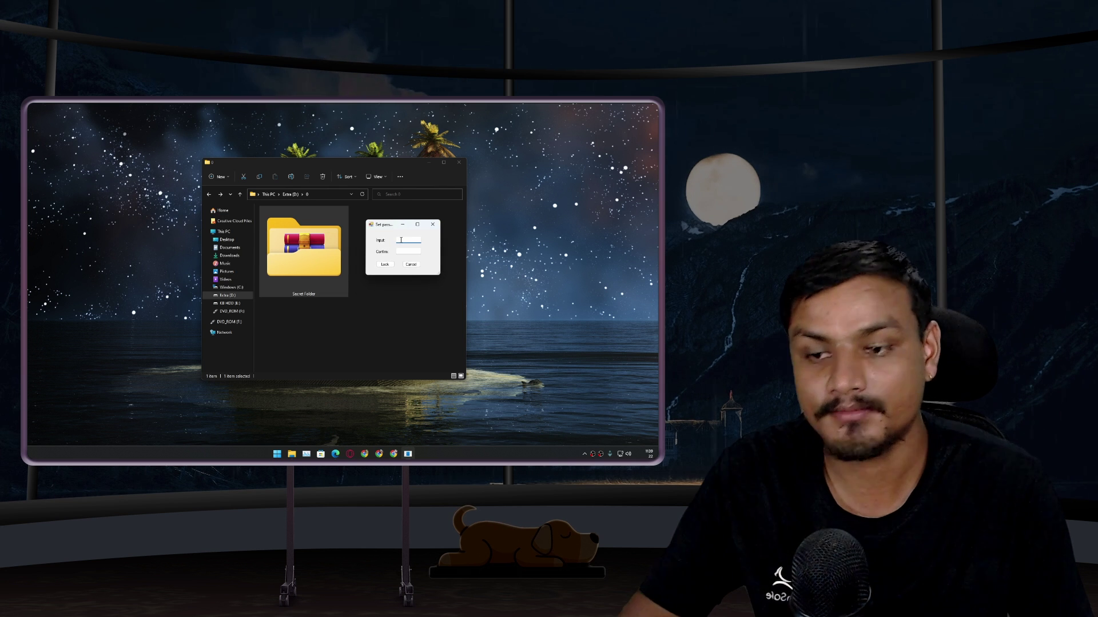
{"action": "type", "text": "1234"}
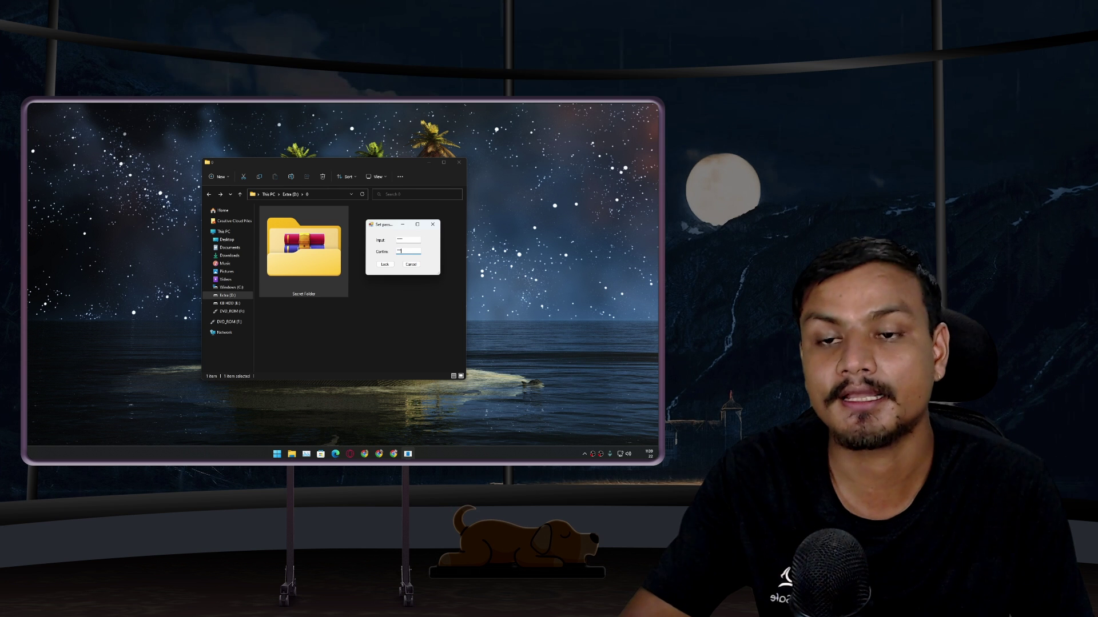
{"action": "key", "text": "Return"}
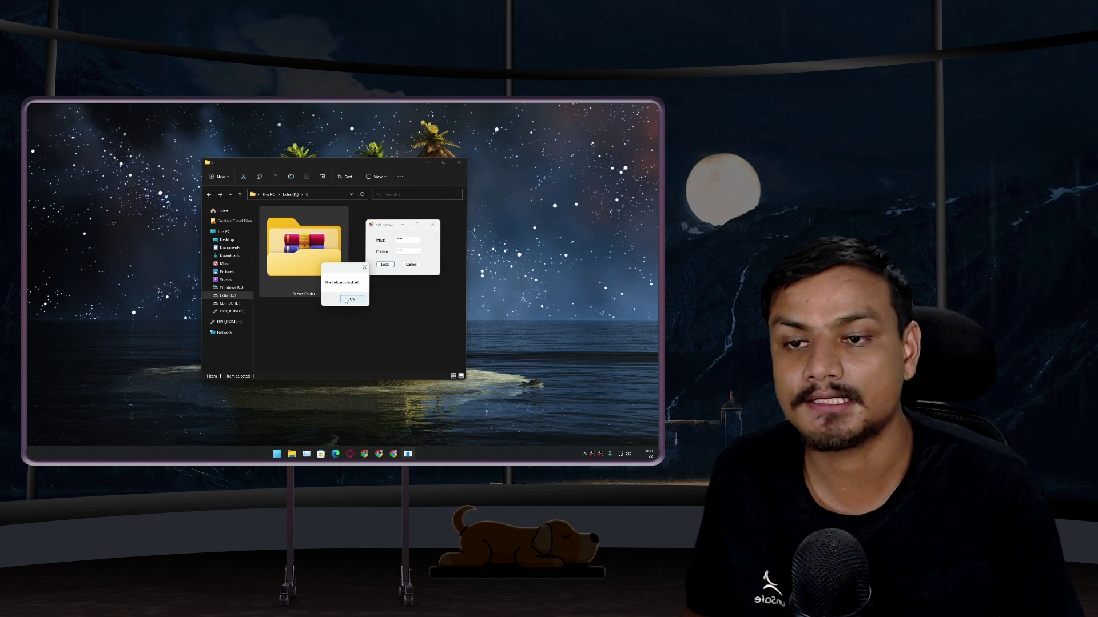
{"action": "key", "text": "Return"}
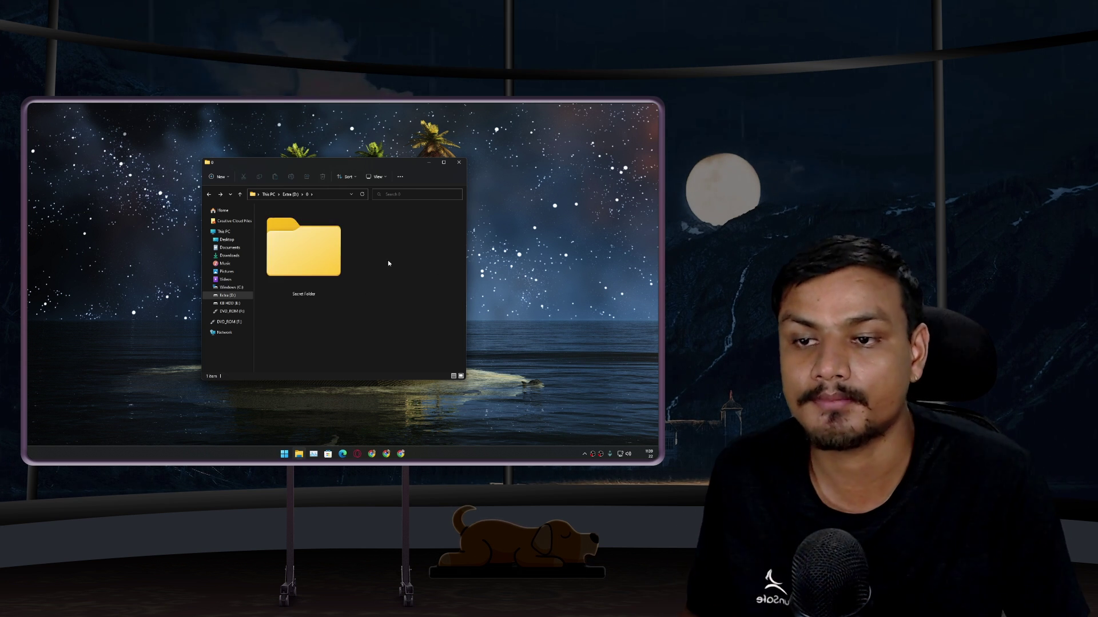
{"action": "right_click", "coordinate": [386, 245]}
{"action": "left_click", "coordinate": [403, 293]}
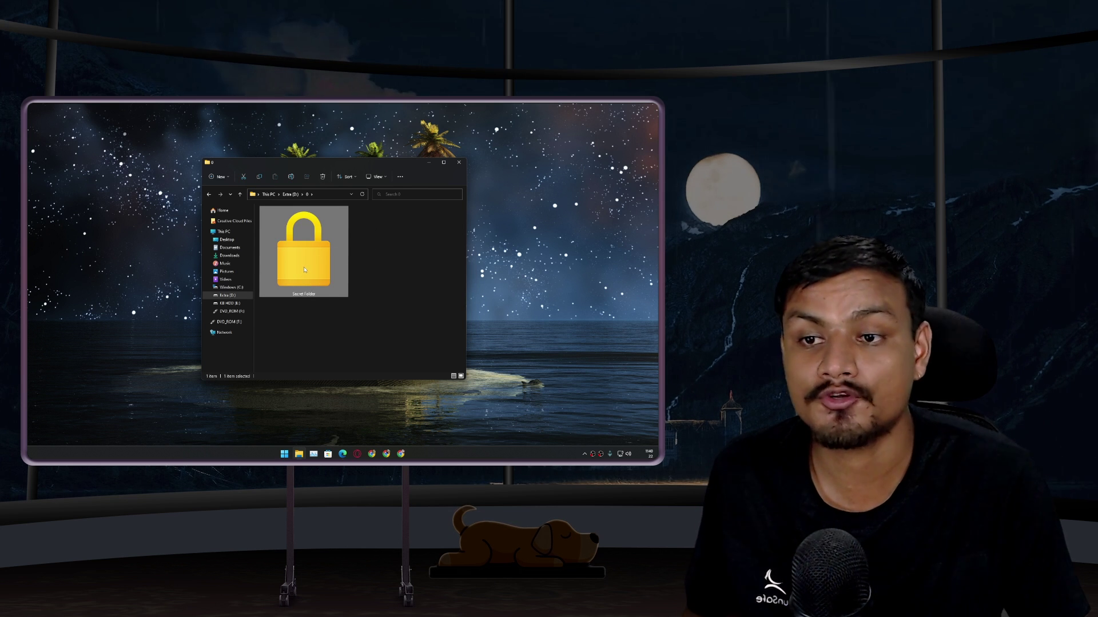
Unlock Secret Folder with its password, open it to view its items, then close Explorer
{"action": "right_click", "coordinate": [305, 270]}
{"action": "key", "text": "Escape"}
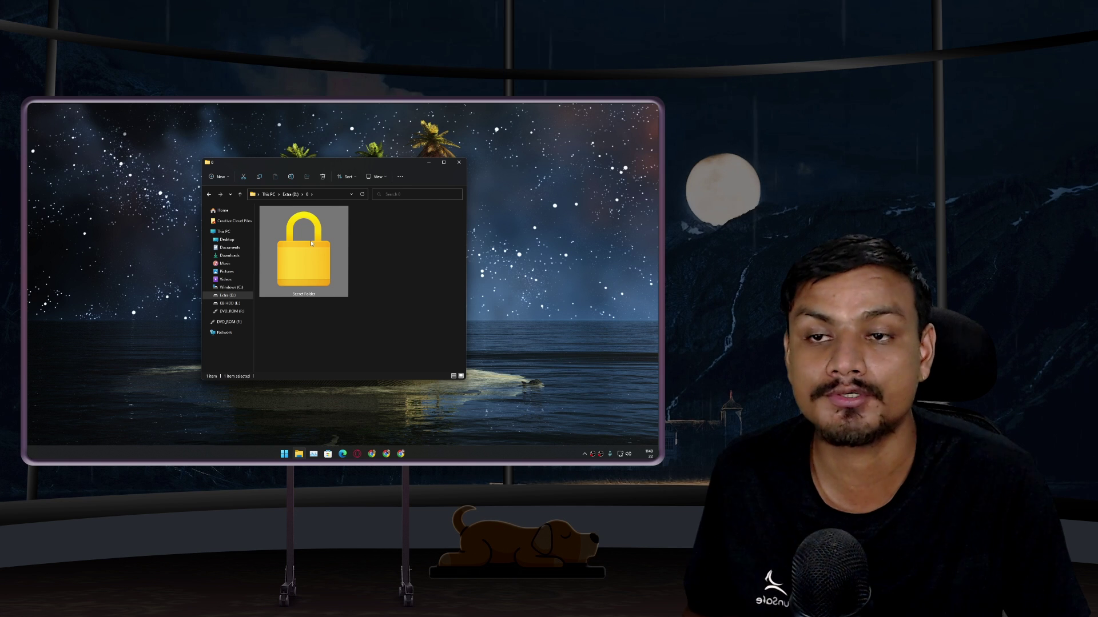
{"action": "right_click", "coordinate": [294, 253]}
{"action": "right_click", "coordinate": [332, 228], "text": "shift"}
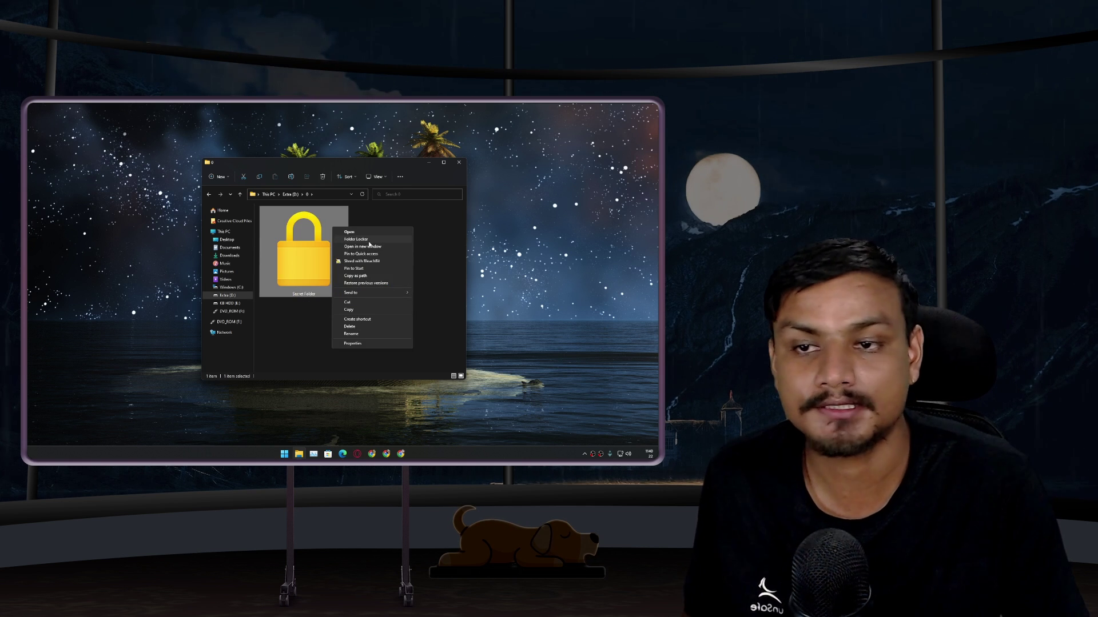
{"action": "left_click", "coordinate": [366, 239]}
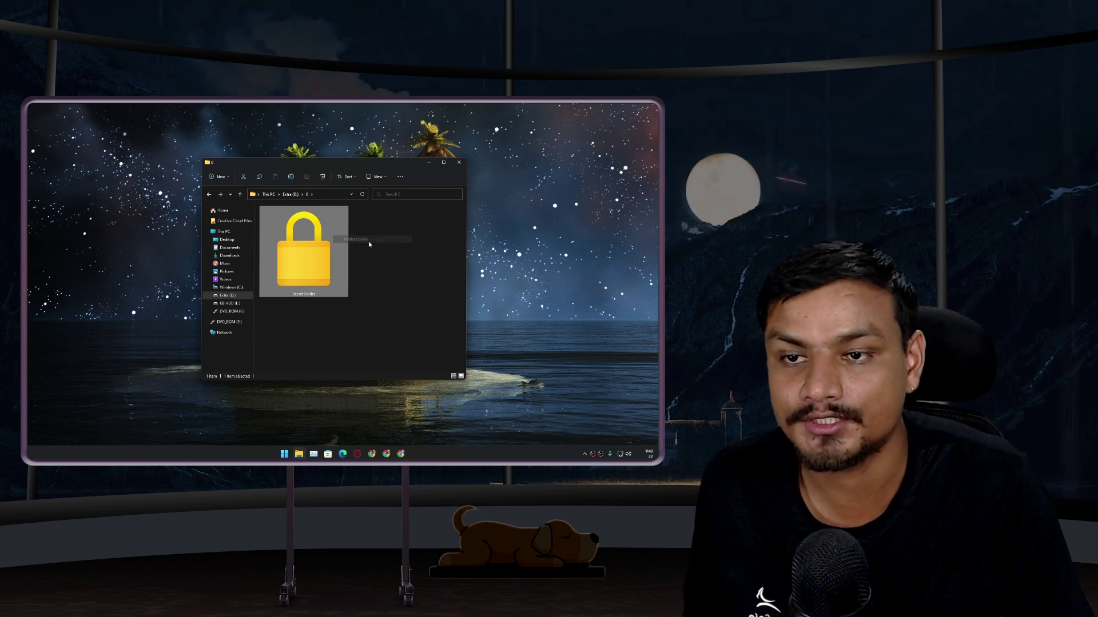
{"action": "left_click_drag", "start_coordinate": [80, 129], "coordinate": [389, 248]}
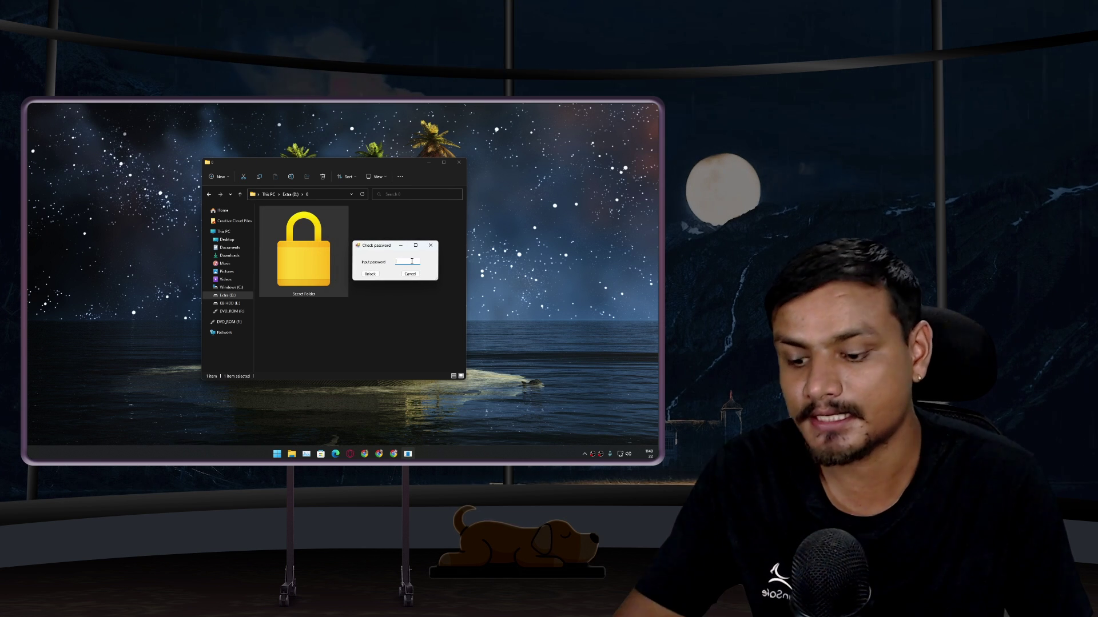
{"action": "type", "text": "1234"}
{"action": "left_click", "coordinate": [374, 274]}
{"action": "left_click", "coordinate": [354, 299]}
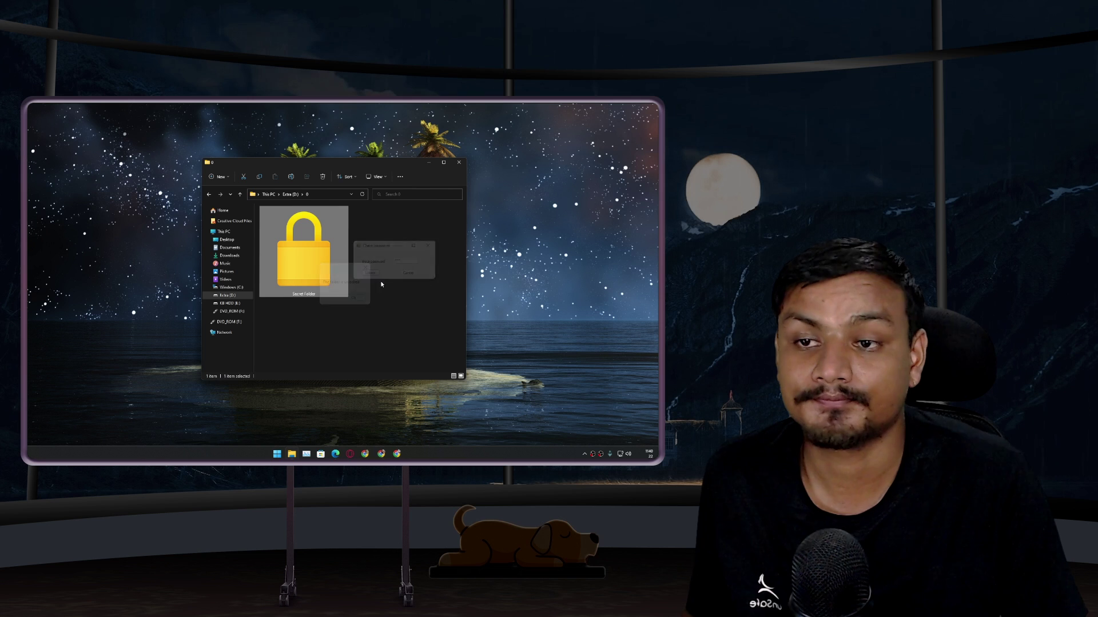
{"action": "double_click", "coordinate": [302, 245]}
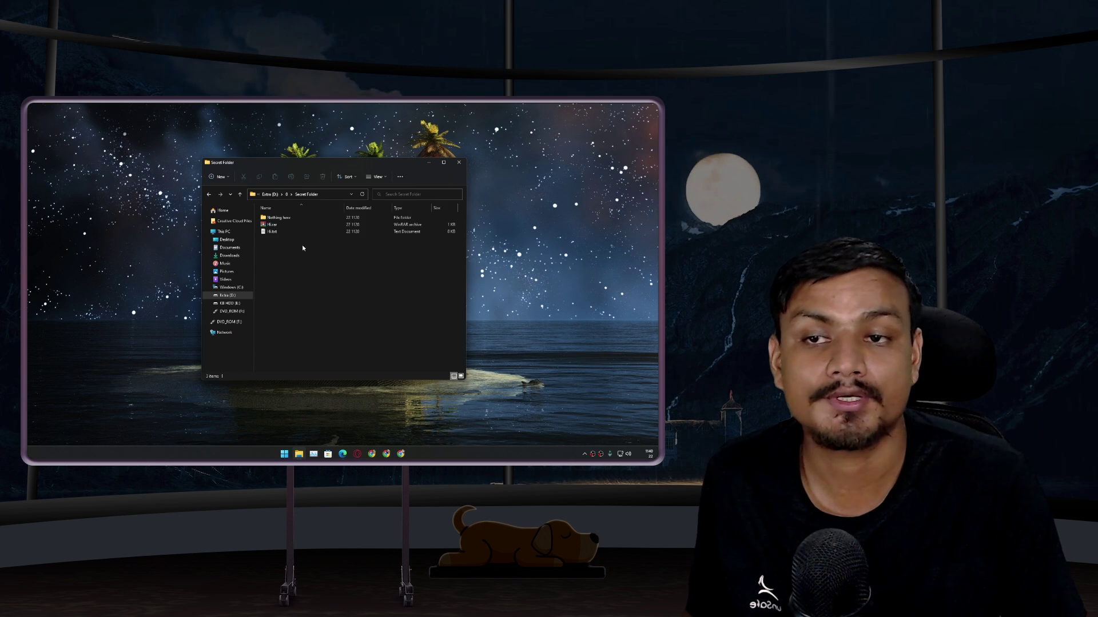
{"action": "left_click", "coordinate": [459, 163]}
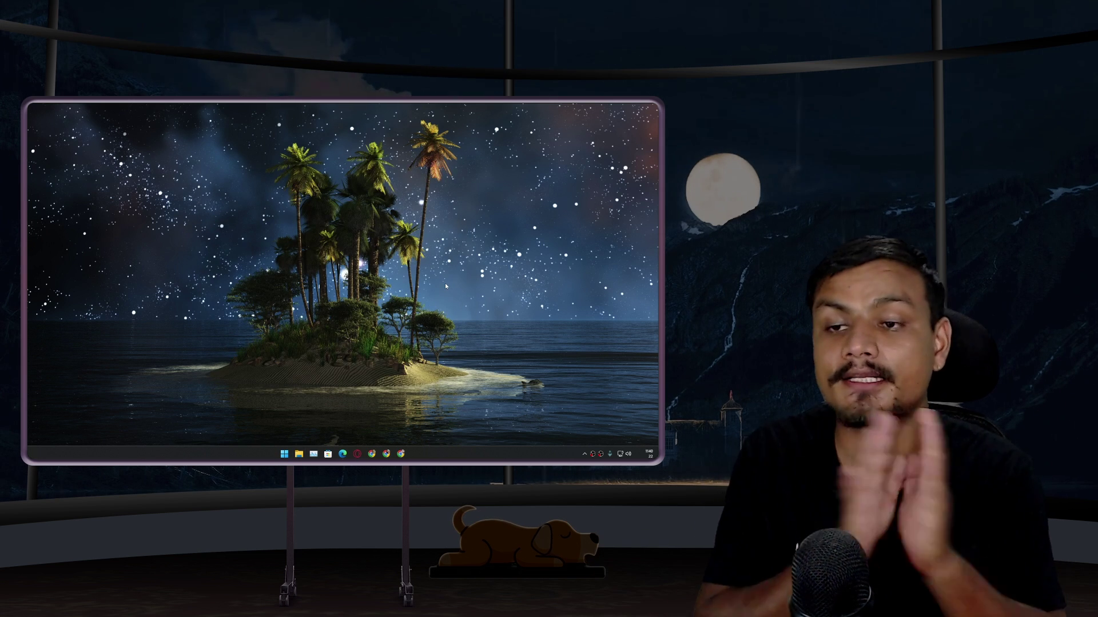